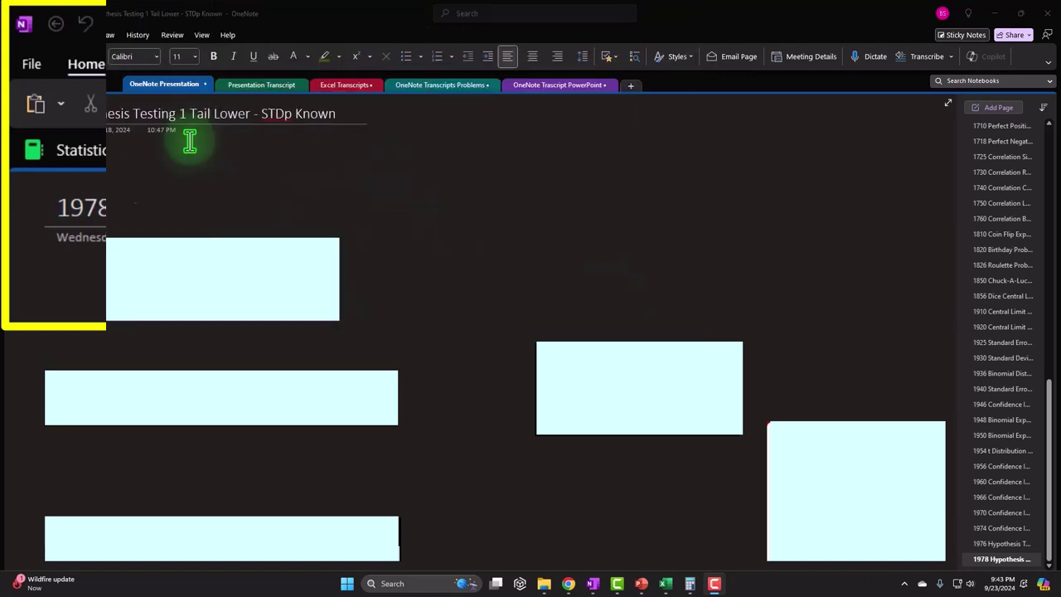
- Show the hypothesis testing page in full-page view and examine the bell curve chart at the page's far end
click(947, 102)
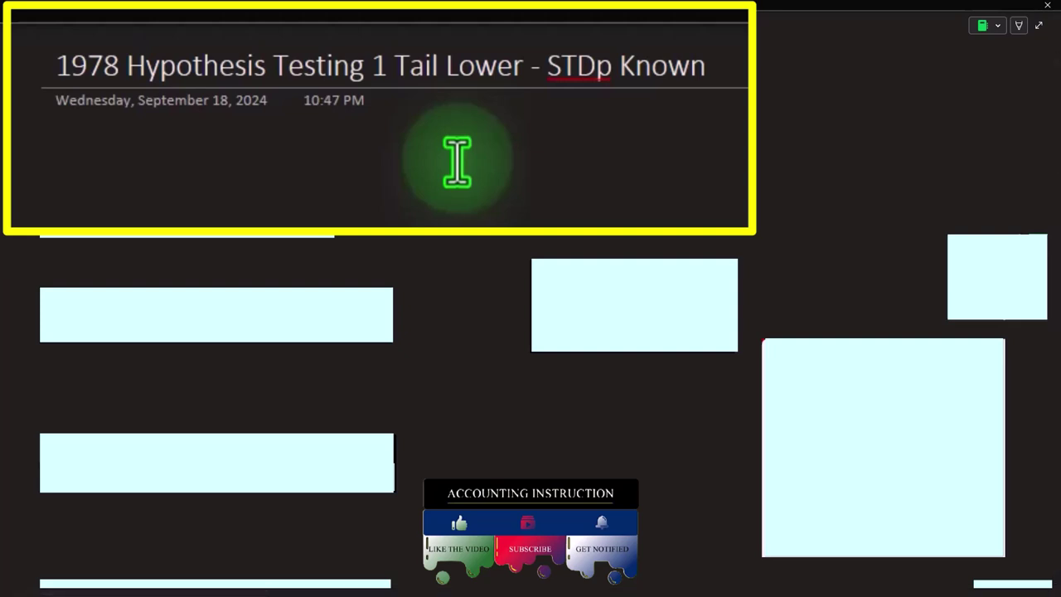
click(433, 171)
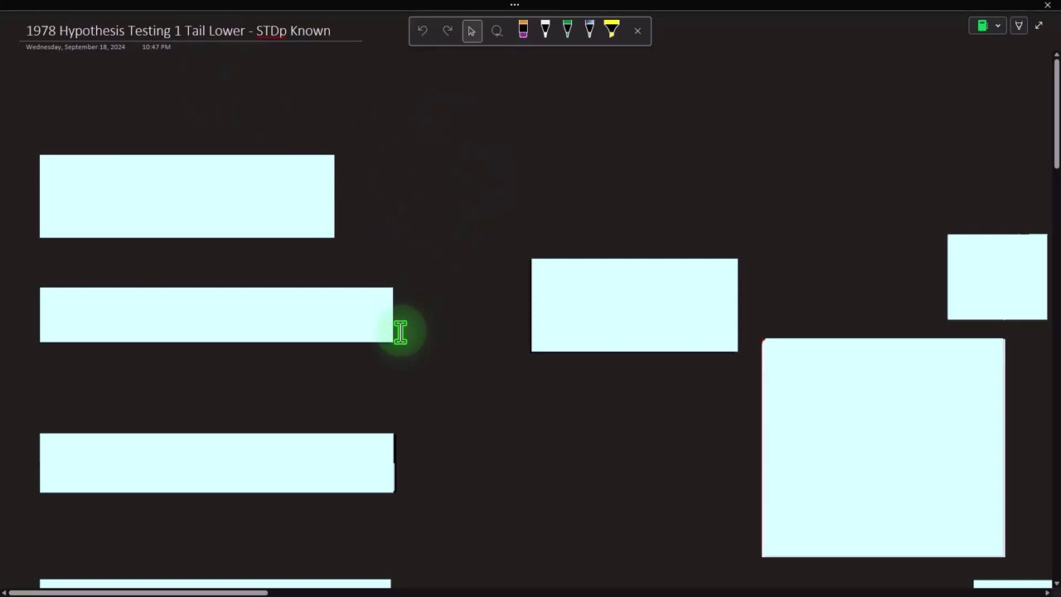
click(240, 592)
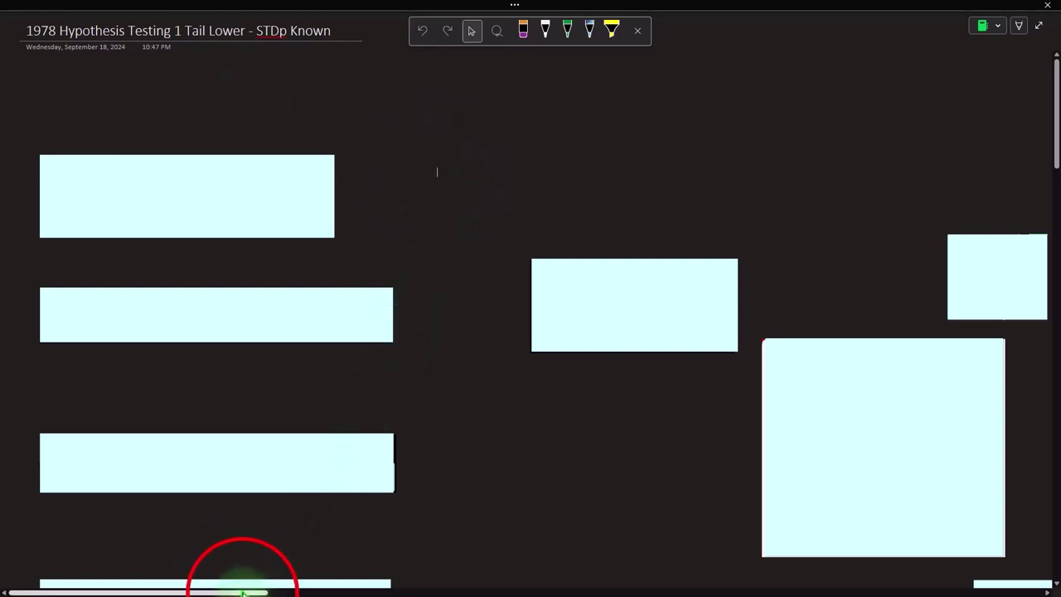
drag(249, 593, 1023, 590)
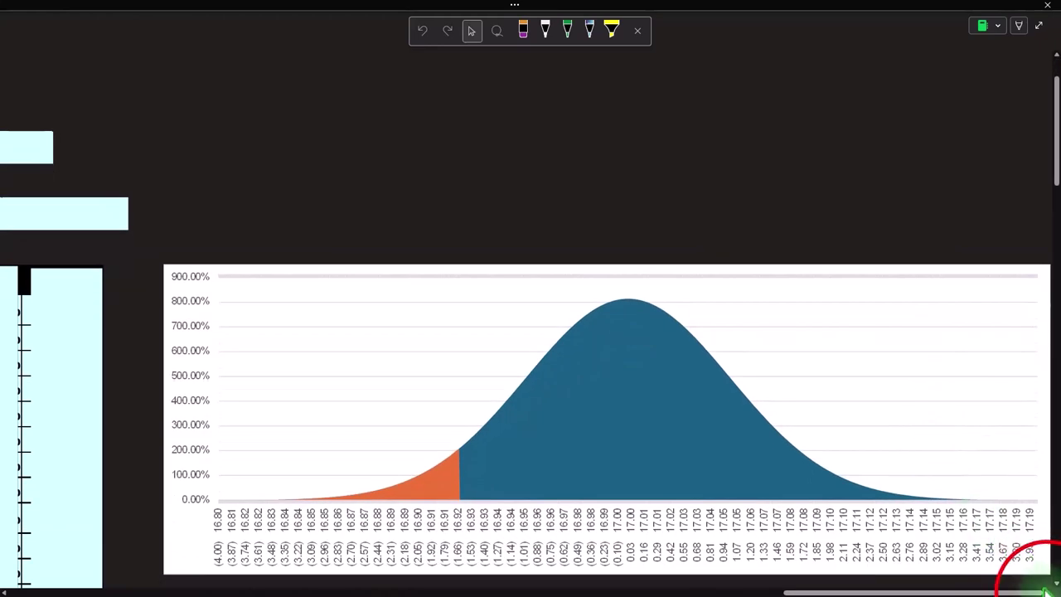
click(1046, 590)
scroll(838, 383, down, 1)
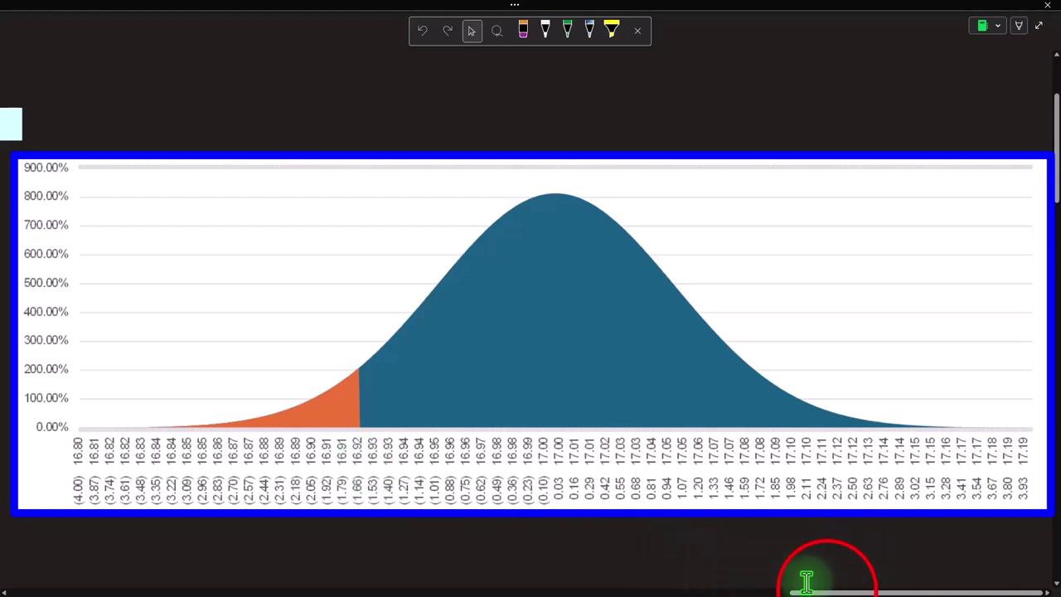
- Delete the blank covers over the Hypothesis Testing title and the Honey Mustard ounces and STDp table
drag(824, 590, 47, 566)
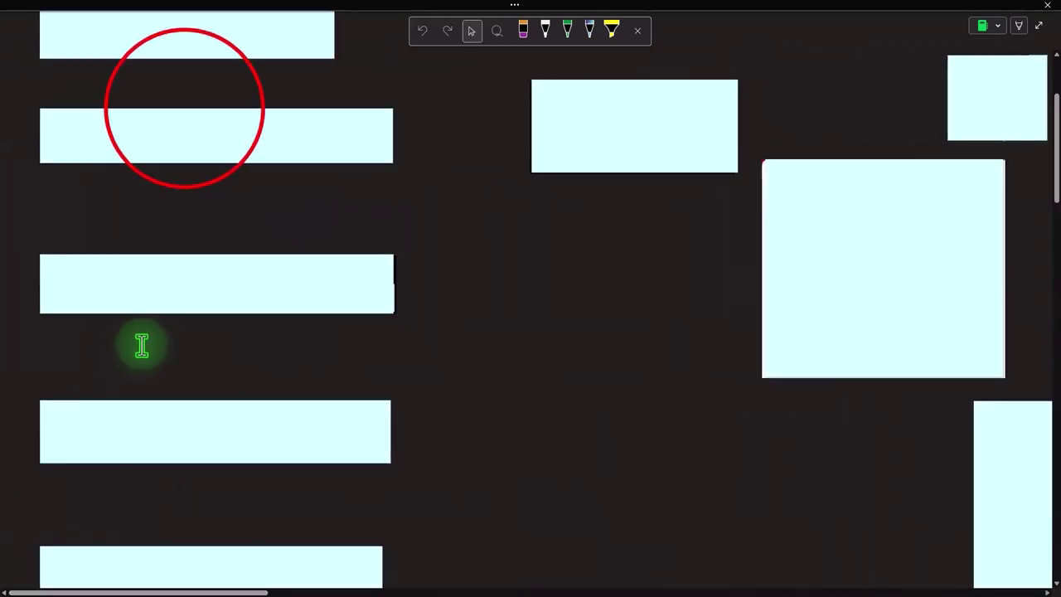
scroll(142, 343, up, 1)
click(187, 105)
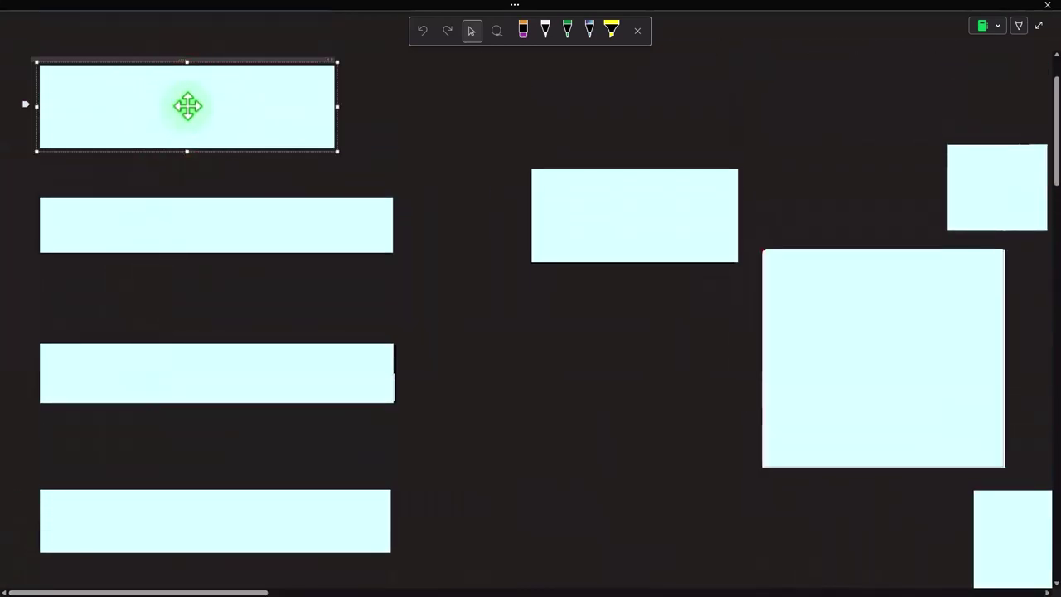
key(Delete)
click(267, 207)
click(267, 212)
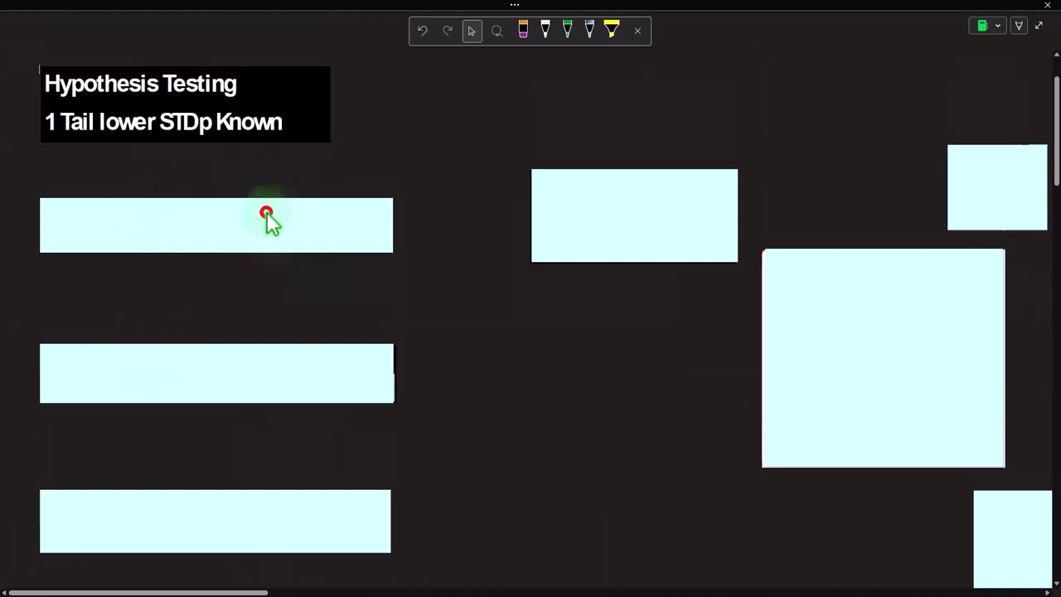
key(Delete)
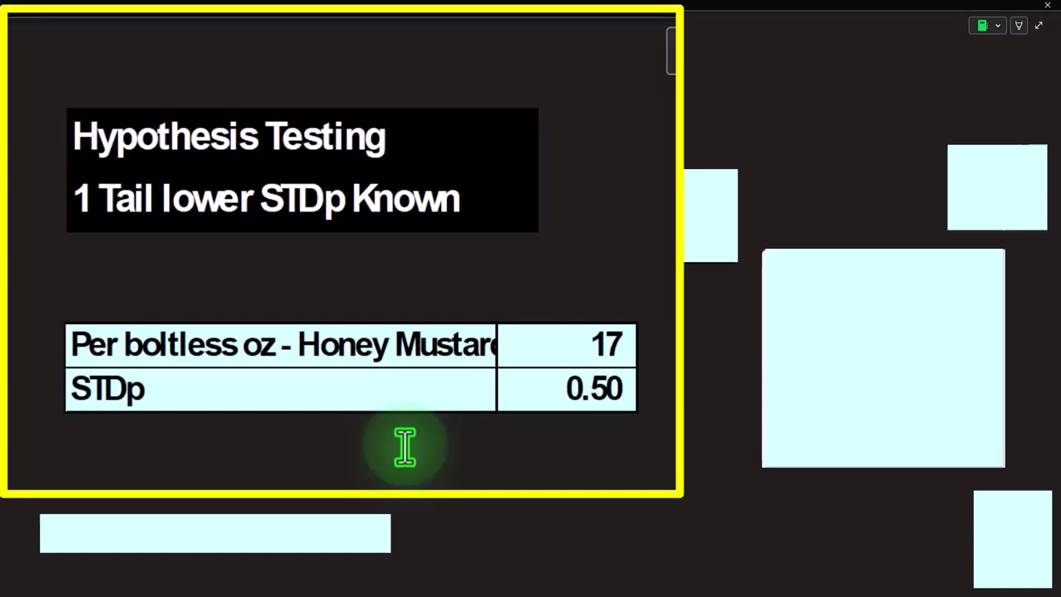
- Delete the blank covers over the "Researcher thinks" statement and the H0 Null Hypothesis box
click(405, 448)
click(252, 370)
key(Delete)
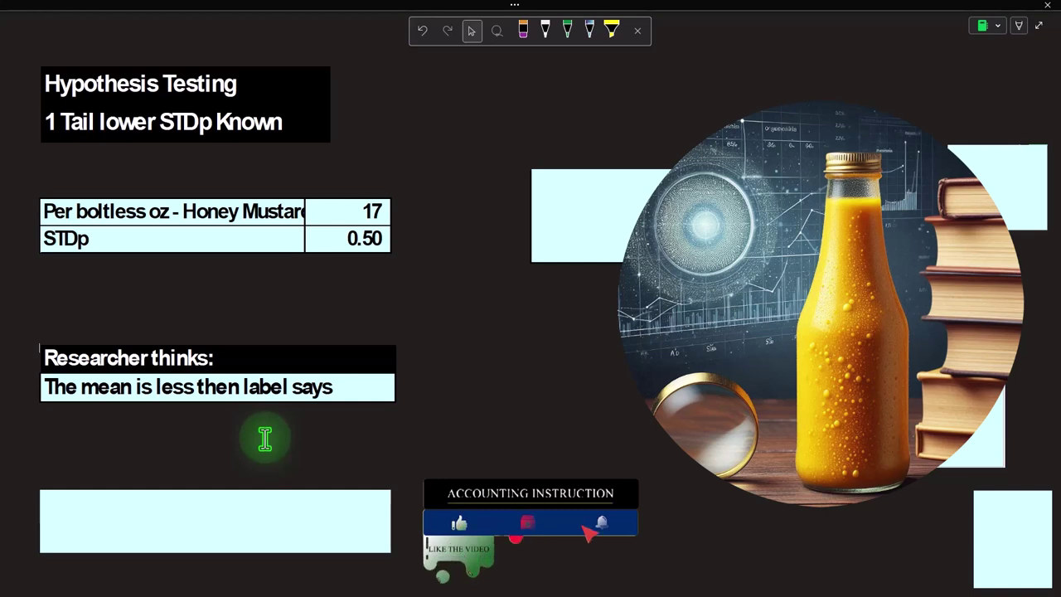
click(266, 439)
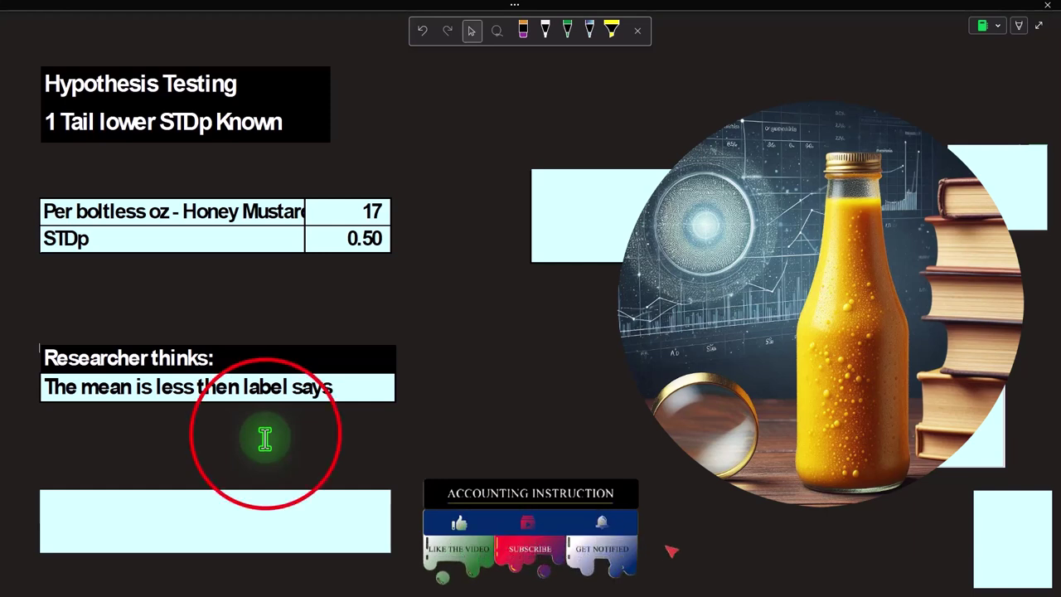
scroll(265, 440, down, 1)
click(266, 435)
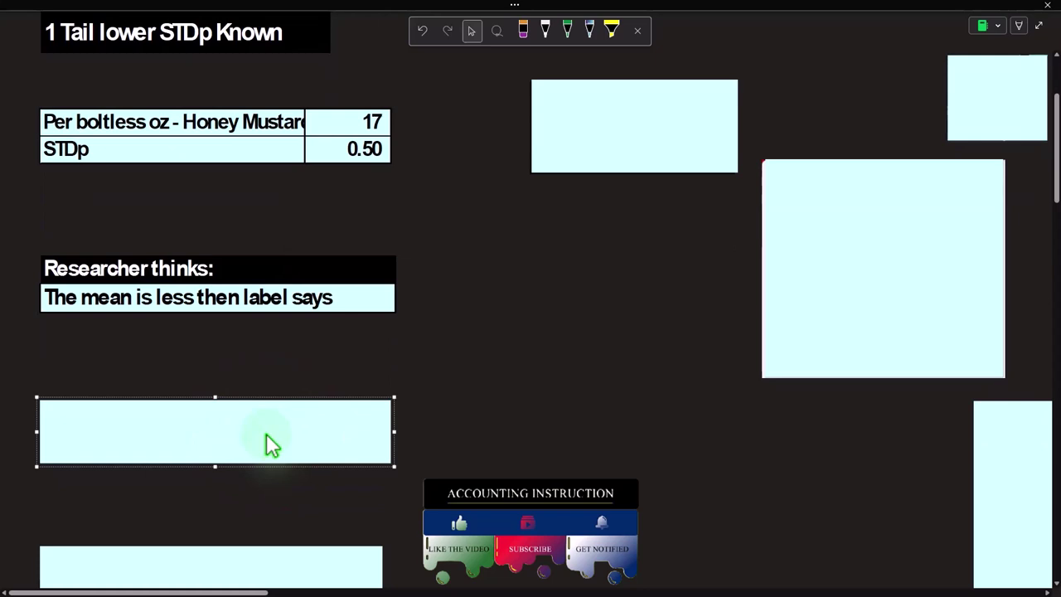
key(Delete)
- Delete the blank cover over the Ha Alternative Hypothesis box below the null hypothesis
scroll(266, 434, down, 1)
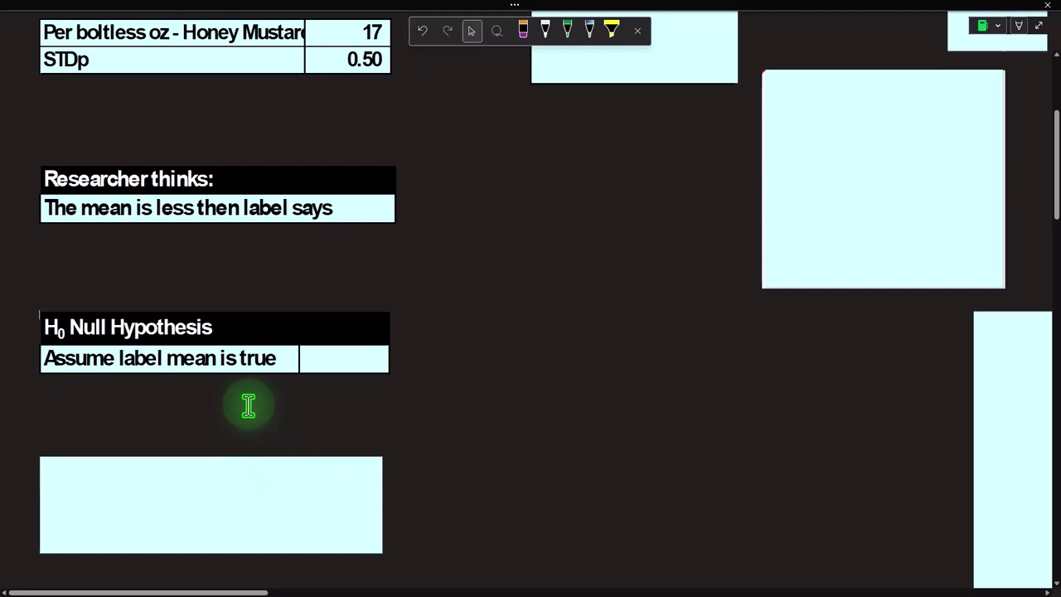
scroll(248, 406, down, 2)
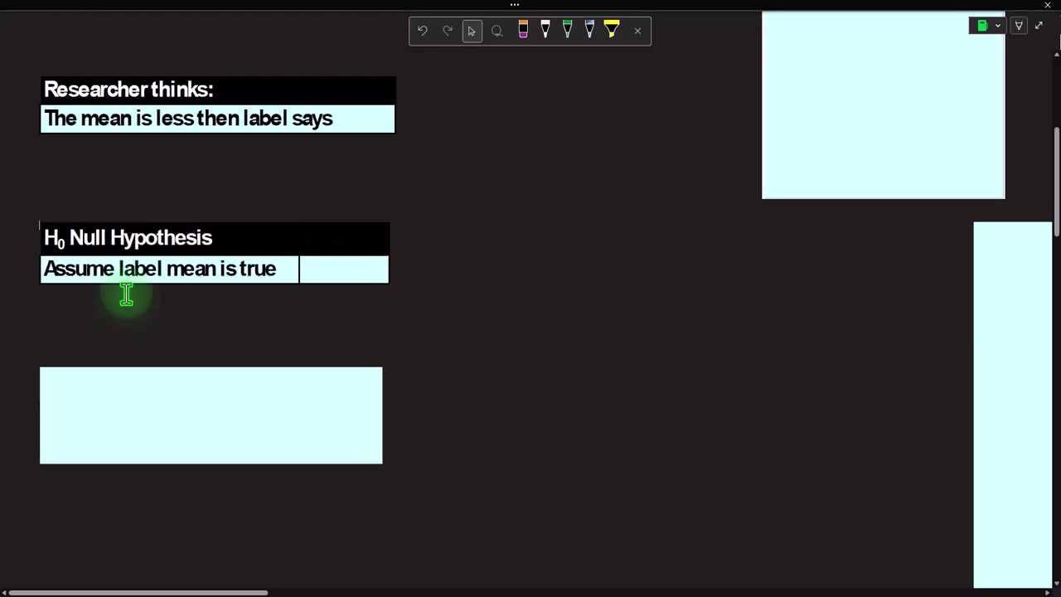
scroll(126, 293, down, 1)
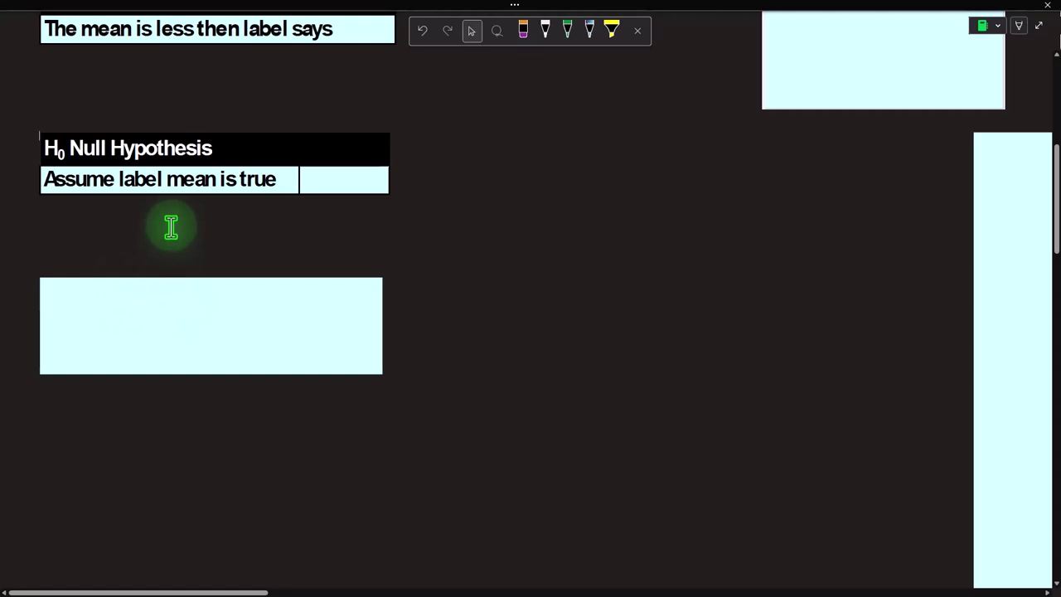
click(183, 305)
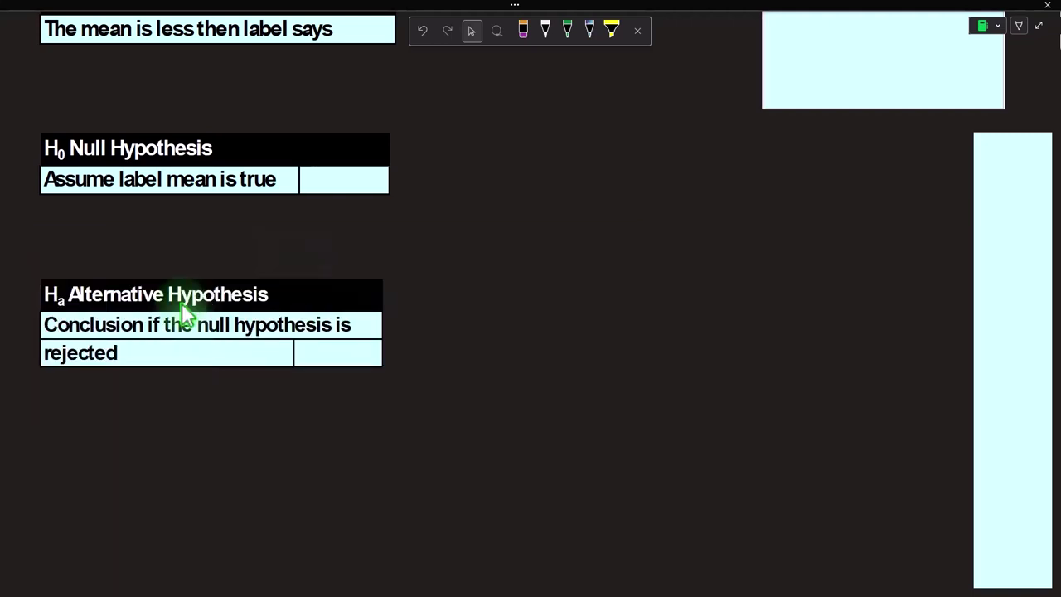
- Delete the blank cover over the red Pop mean and STDp table beside the problem statement
scroll(301, 368, up, 5)
click(177, 589)
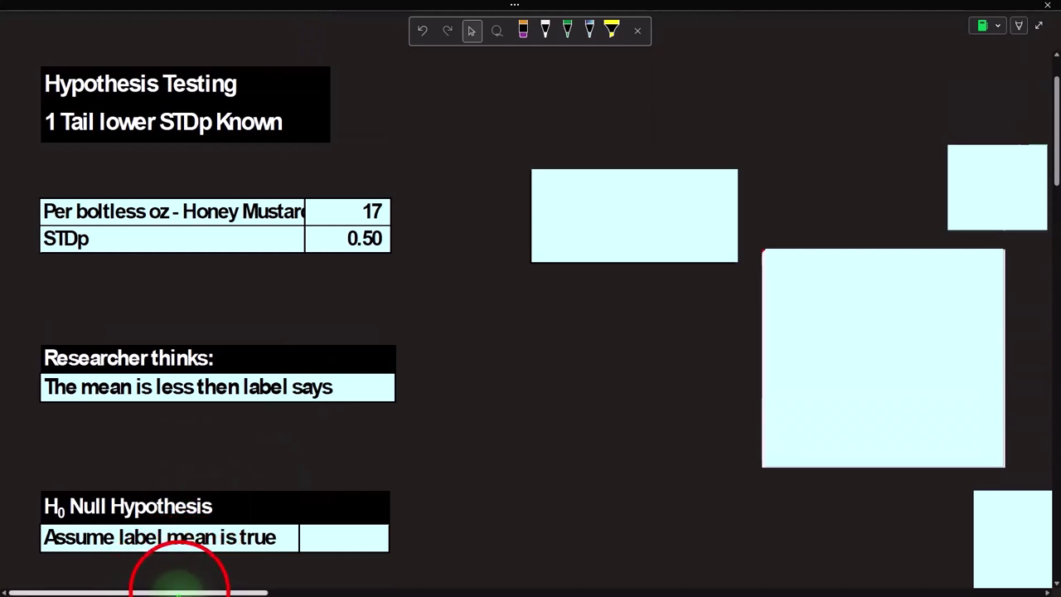
drag(177, 588, 259, 587)
click(285, 232)
key(Delete)
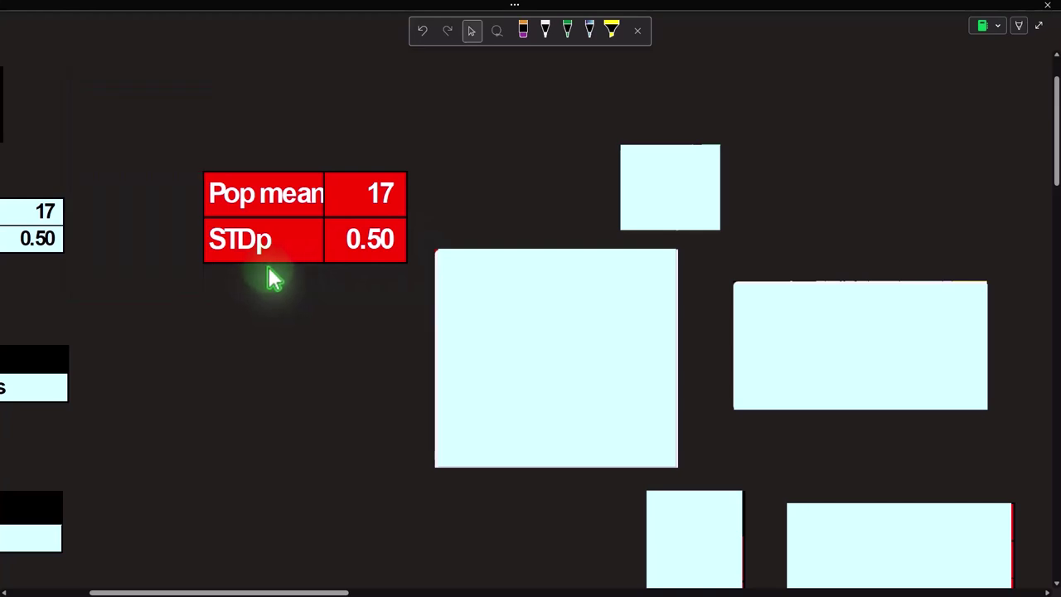
- Delete the blank covers over the Random Number Generation image and the Data Analysis button image
click(486, 291)
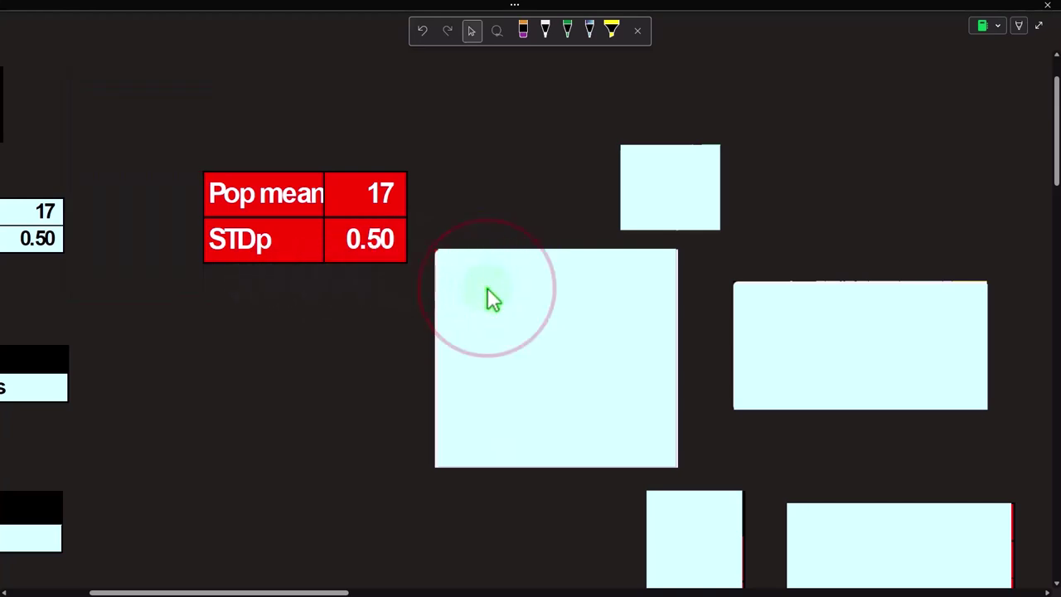
key(Delete)
click(636, 180)
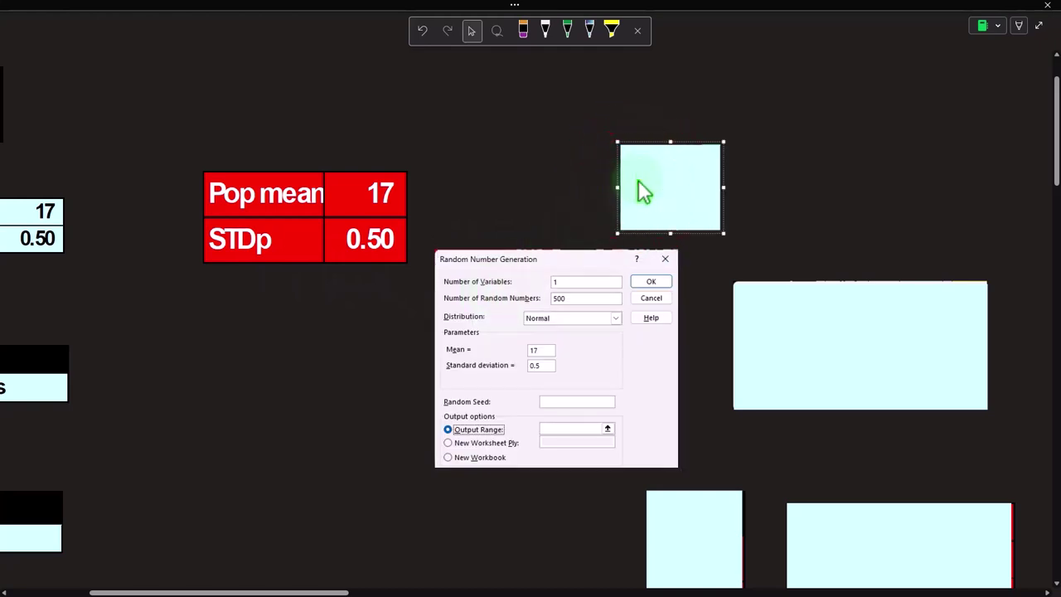
key(Delete)
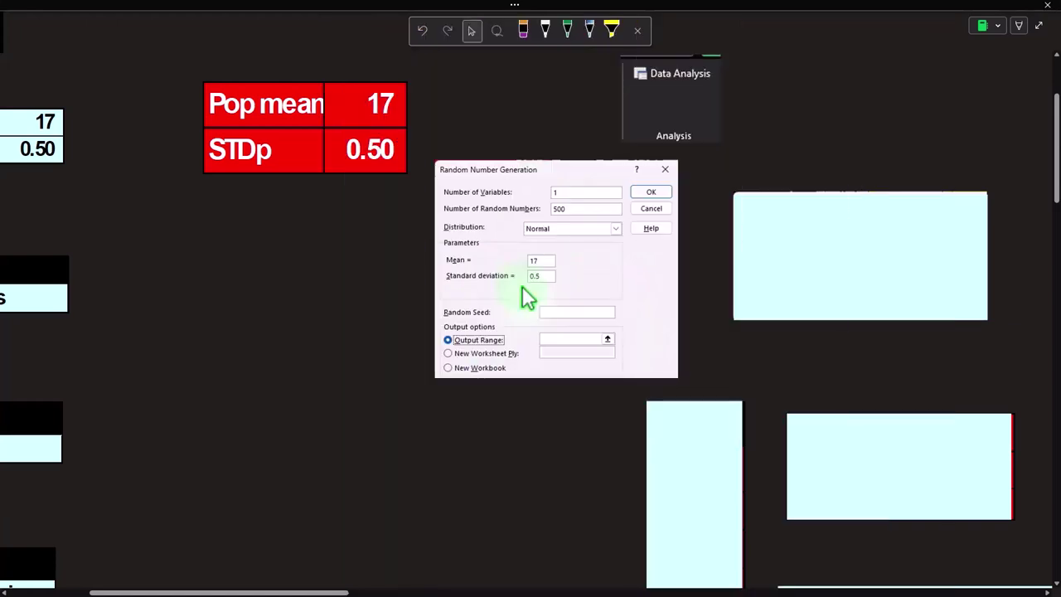
- Delete the blank covers over the Pop data column and the population histogram beside it
click(679, 492)
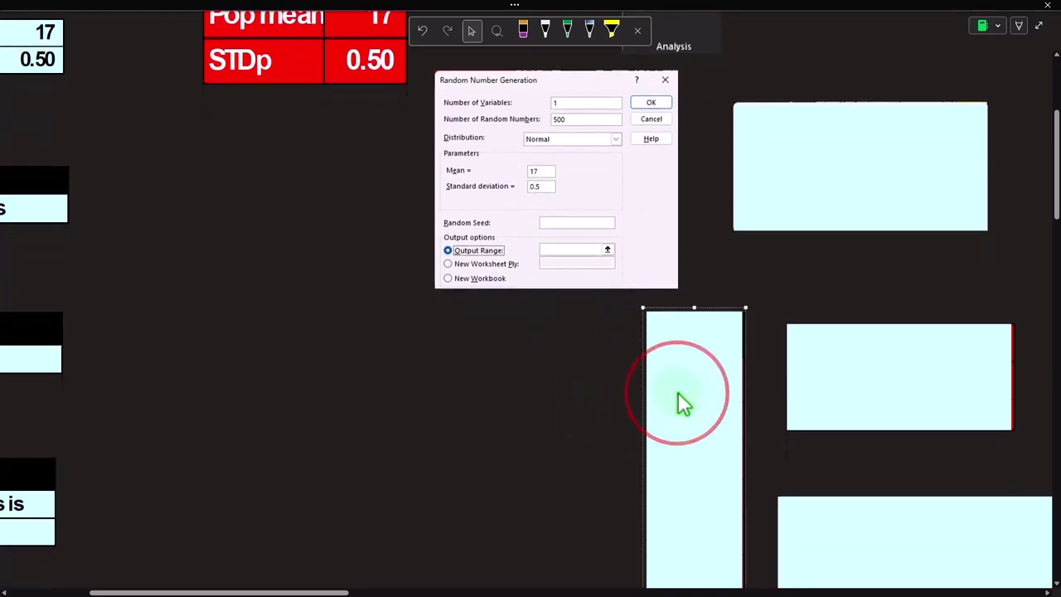
key(Delete)
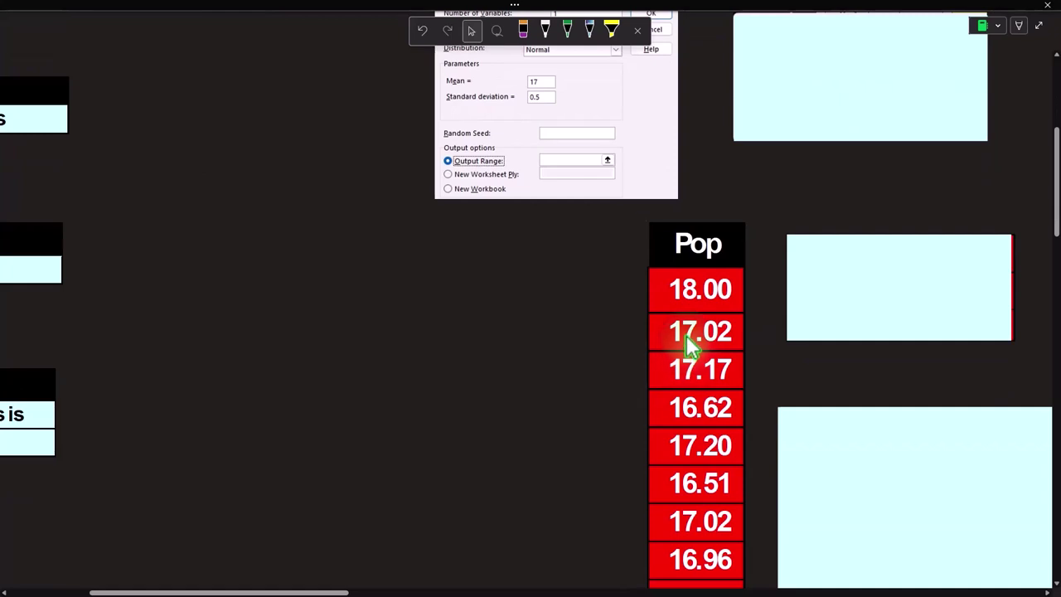
drag(323, 592, 445, 592)
click(528, 440)
key(Delete)
- Delete the blank covers over the Data Analysis tool list and the population count, mean and STDp table
scroll(526, 437, down, 3)
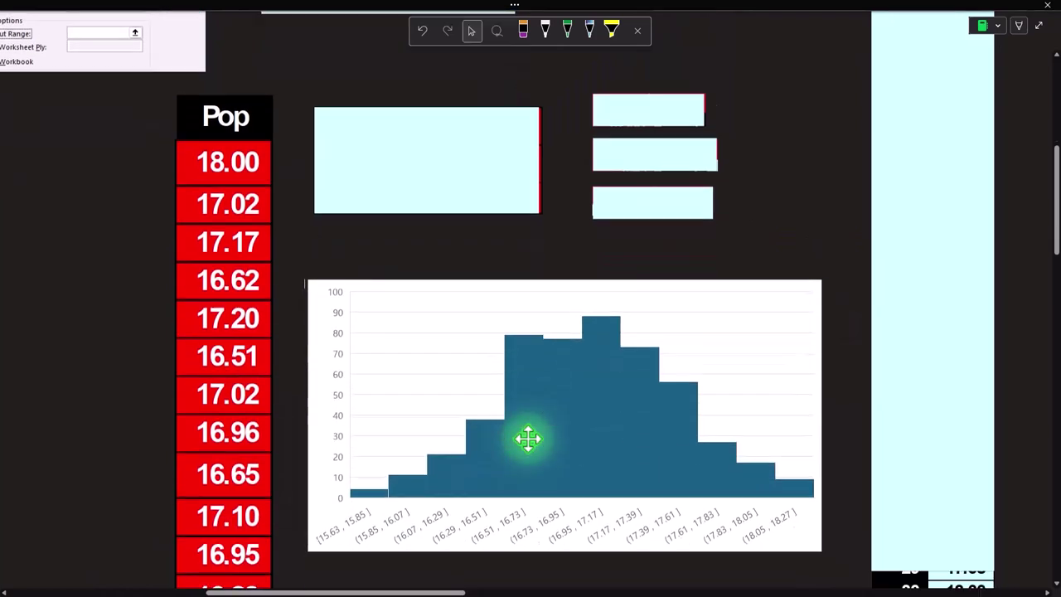
click(561, 287)
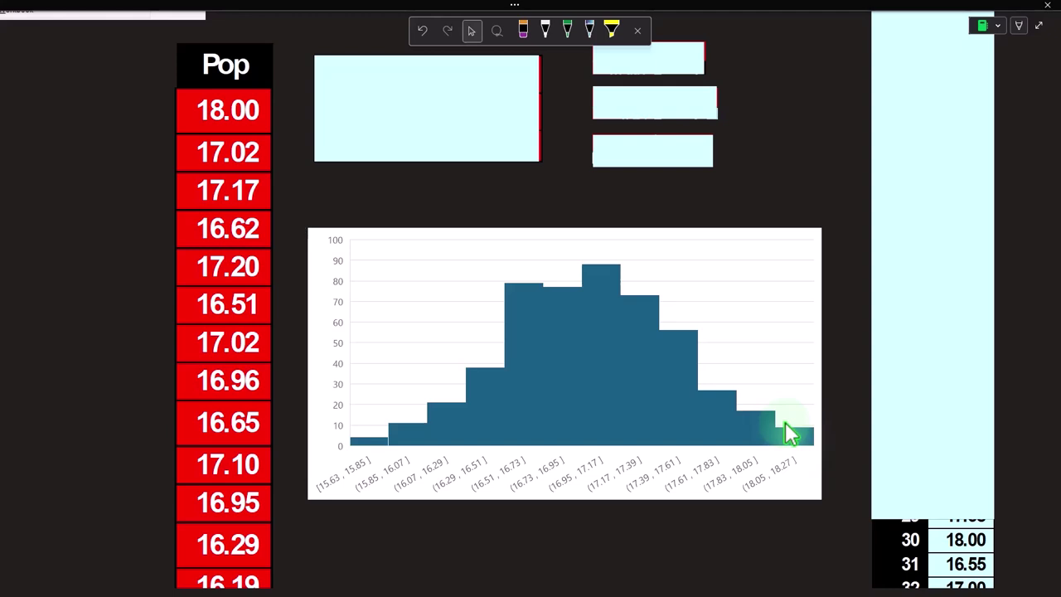
scroll(570, 424, up, 5)
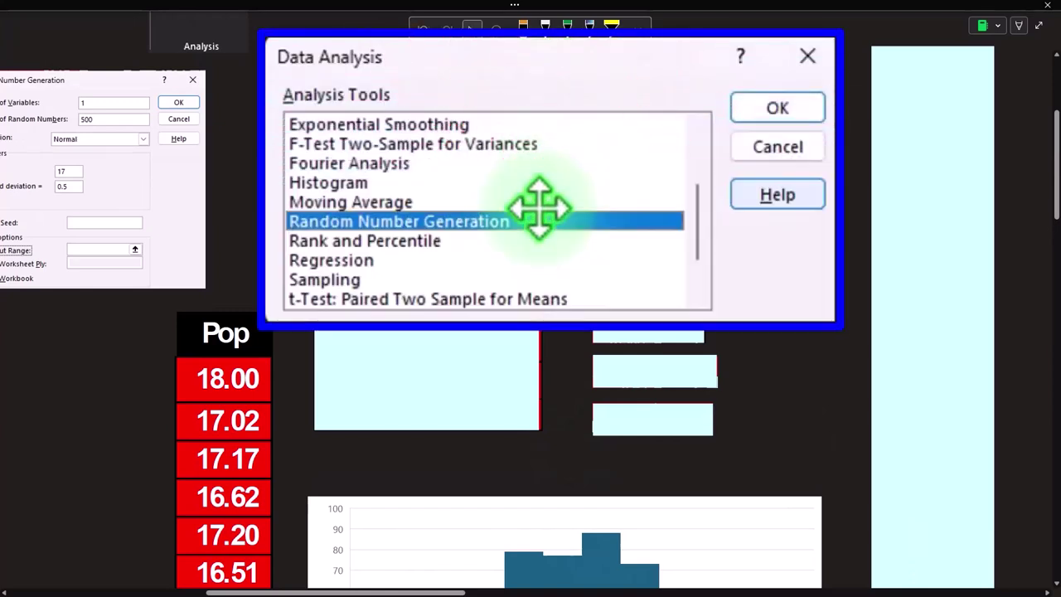
scroll(404, 269, down, 3)
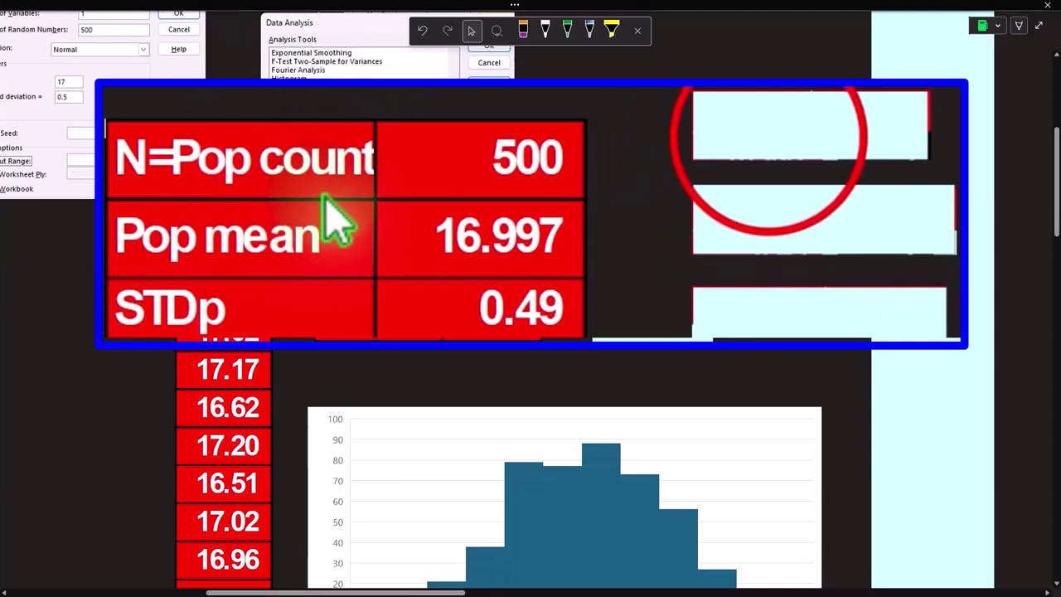
- Delete the blank covers over the COUNT and AVERAGE formulas beside the population table
click(770, 137)
double_click(779, 157)
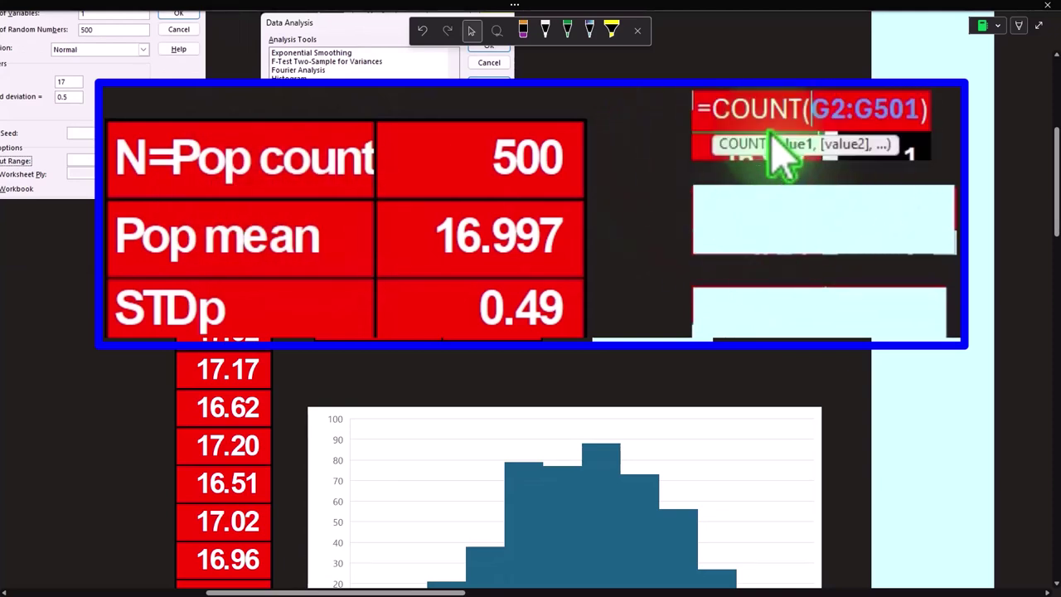
click(489, 201)
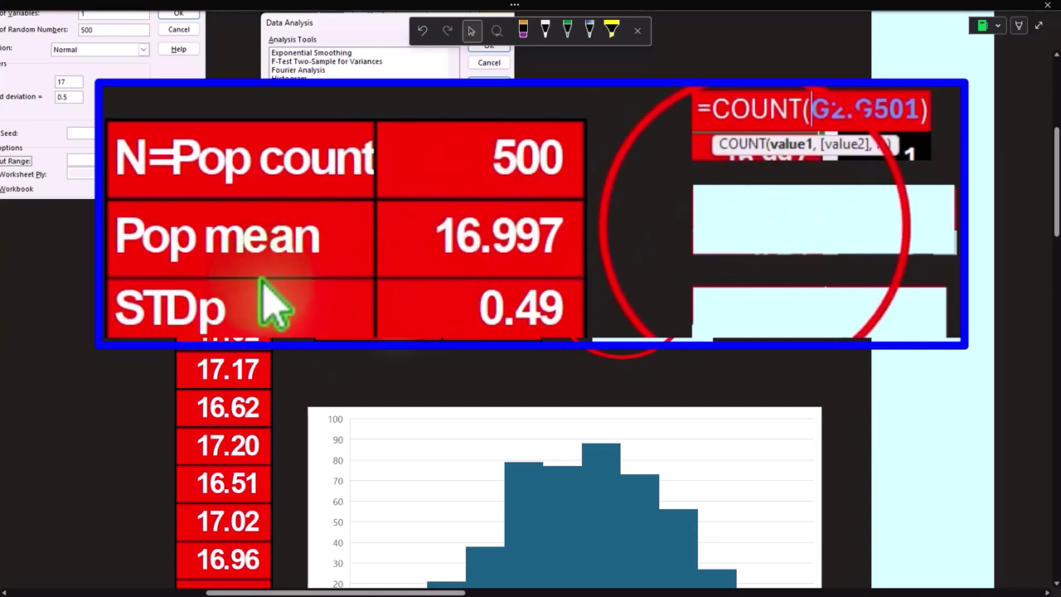
click(756, 234)
double_click(767, 242)
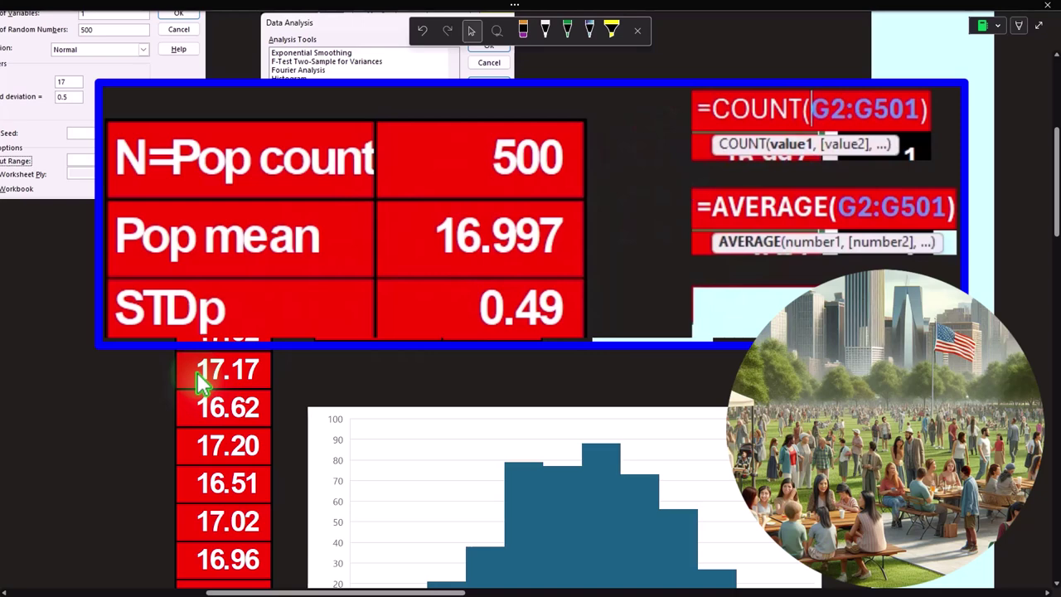
- Review the random number generator settings and delete the blank cover over the STDEV.P formula beside the population table
scroll(237, 415, up, 5)
click(439, 564)
drag(436, 592, 367, 592)
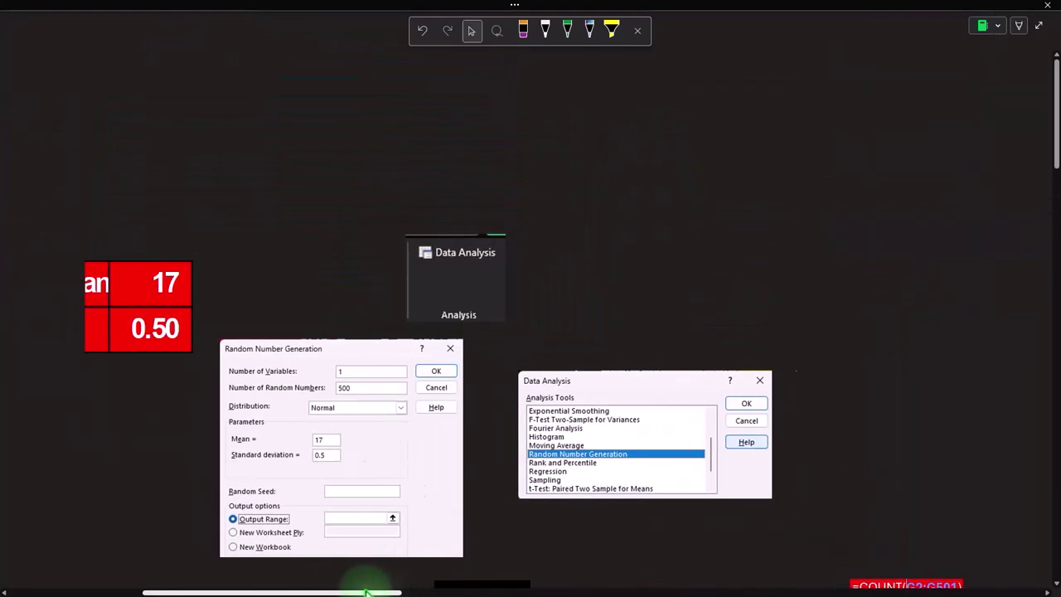
drag(304, 591, 386, 590)
scroll(514, 474, down, 3)
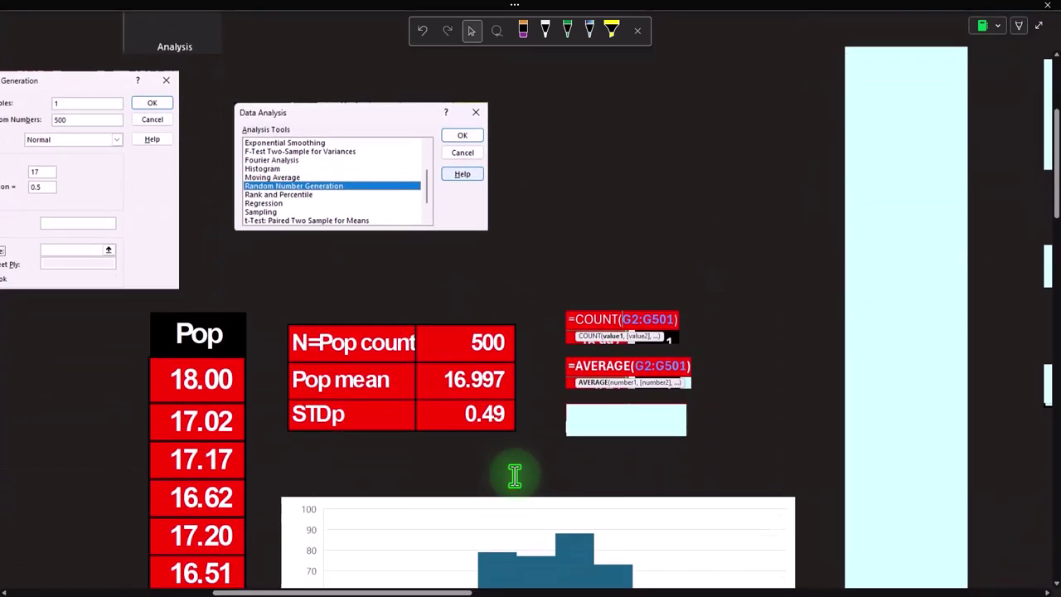
scroll(480, 394, down, 3)
scroll(483, 394, down, 2)
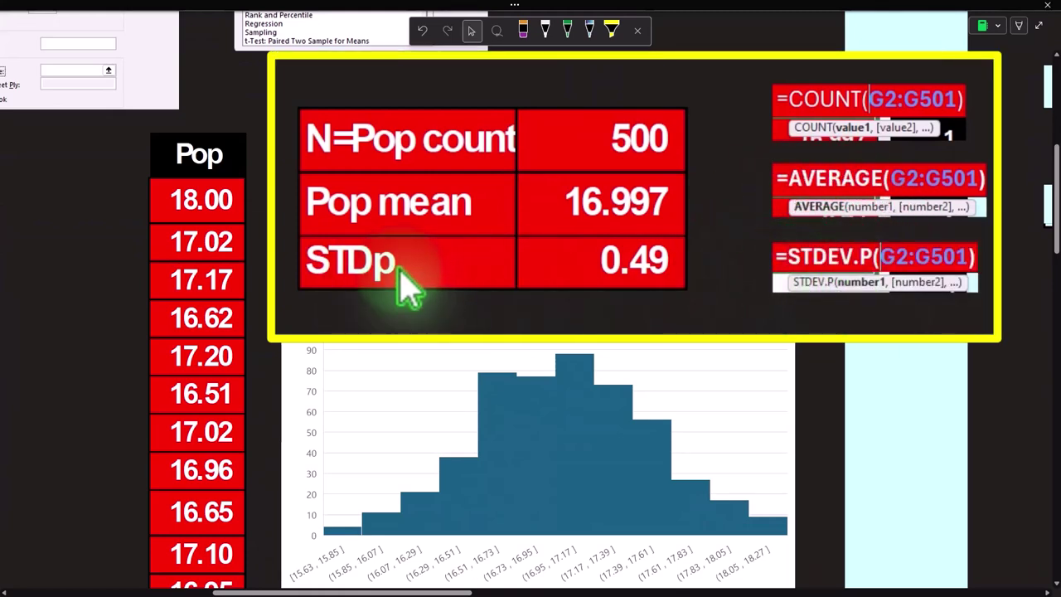
- Compare the generated population's mean and STDp with the original parameters and the Random Number Generation settings
drag(497, 592, 431, 591)
scroll(249, 469, up, 5)
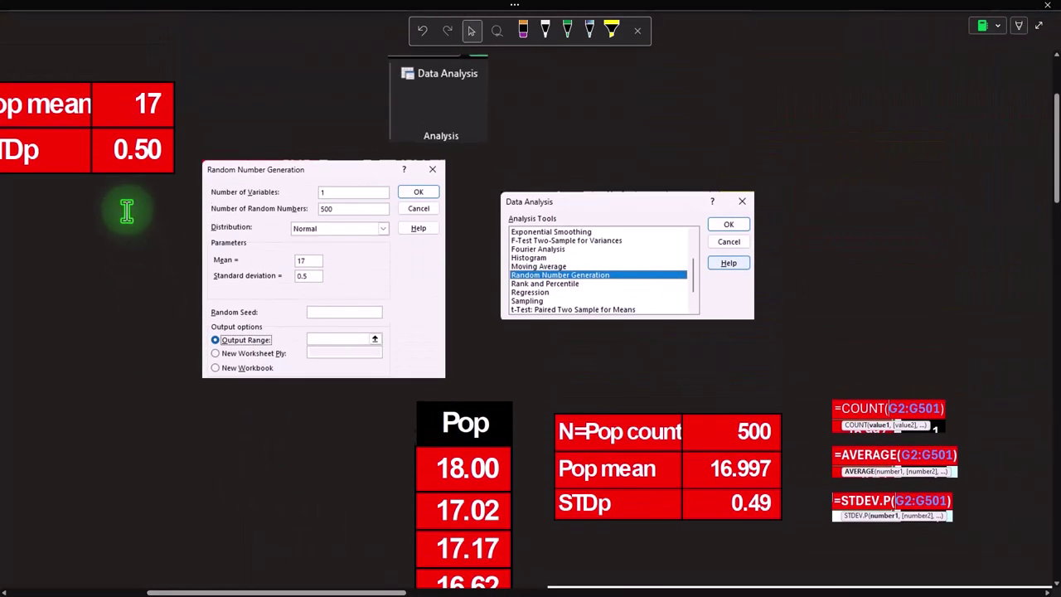
scroll(670, 422, down, 3)
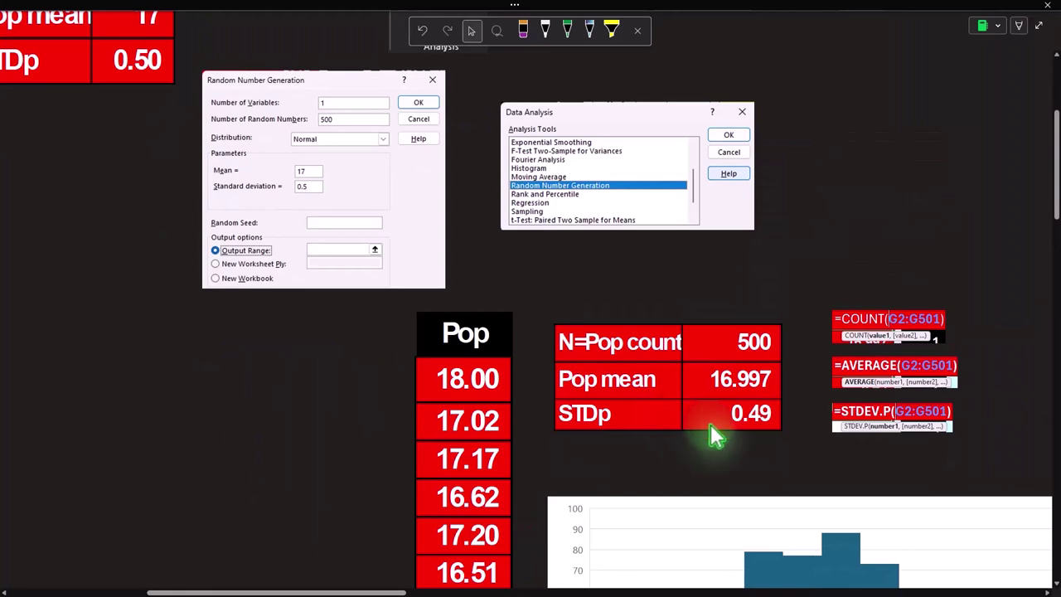
- Delete the tall blank cover over the Count and Sample columns beside the population formulas
drag(367, 592, 473, 592)
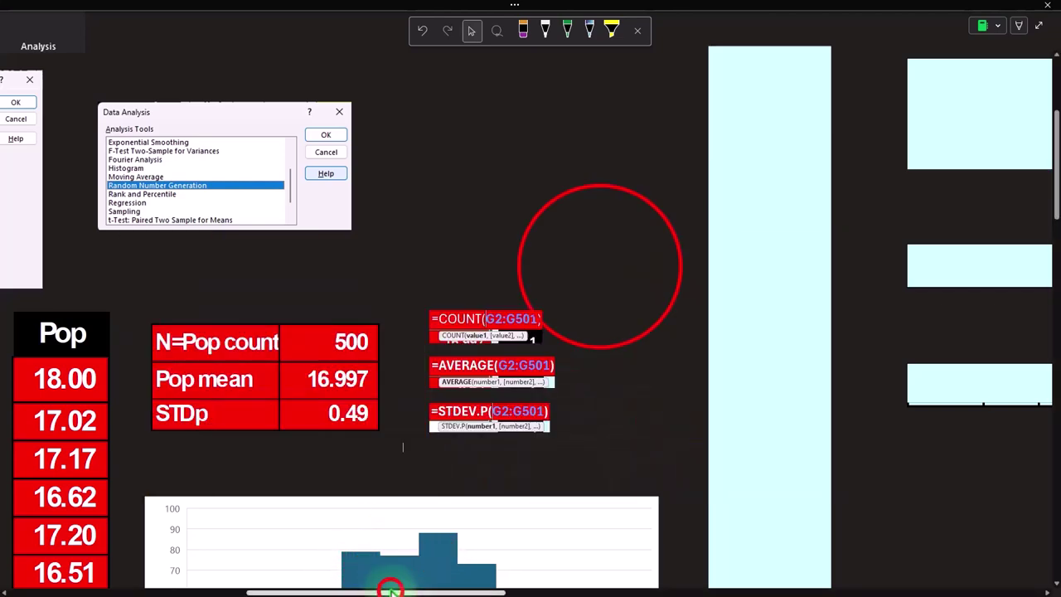
scroll(386, 580, right, 3)
click(600, 265)
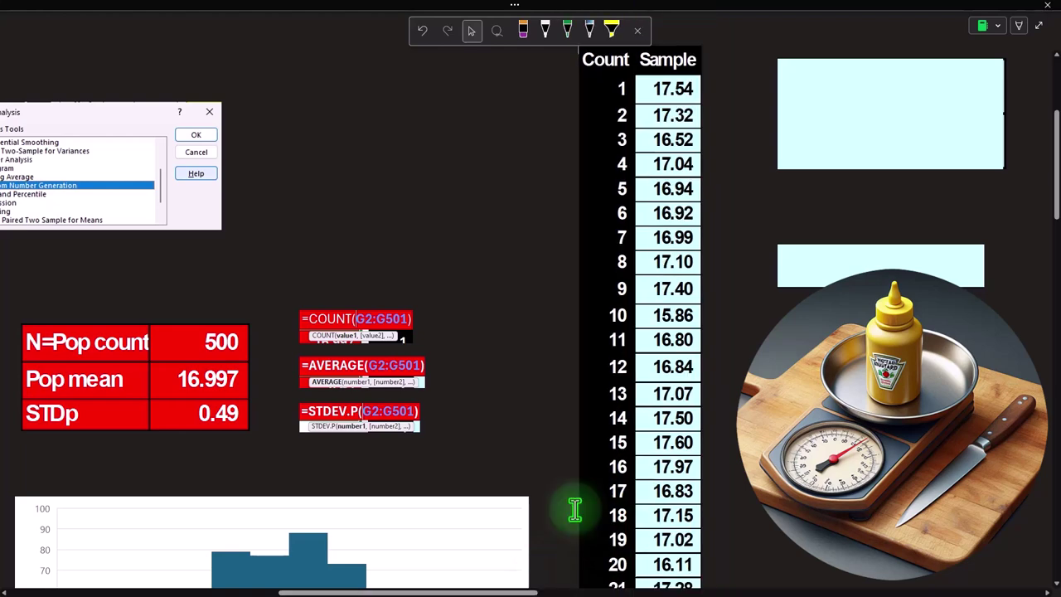
- Review the population data and delete the blank cover over the INDEX and RANDBETWEEN formula above the Sample column
drag(520, 591, 429, 591)
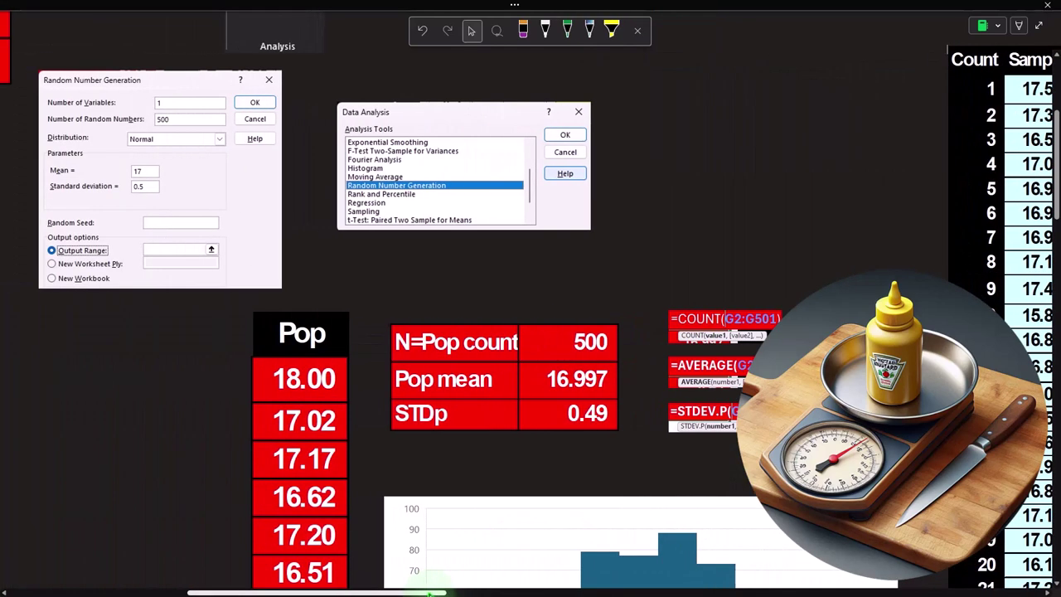
scroll(371, 481, down, 3)
scroll(371, 480, down, 2)
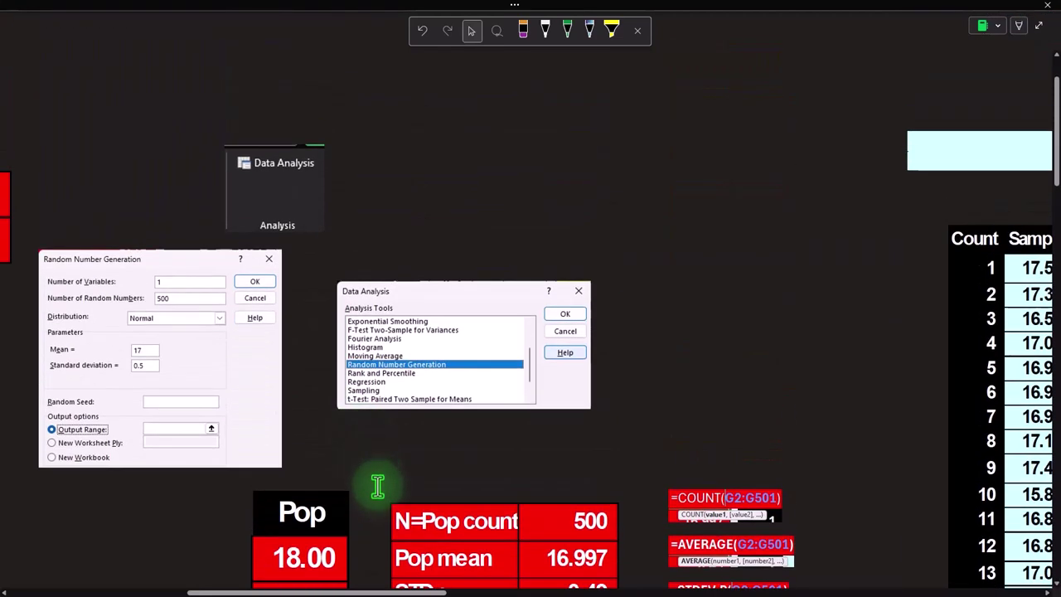
drag(386, 592, 514, 590)
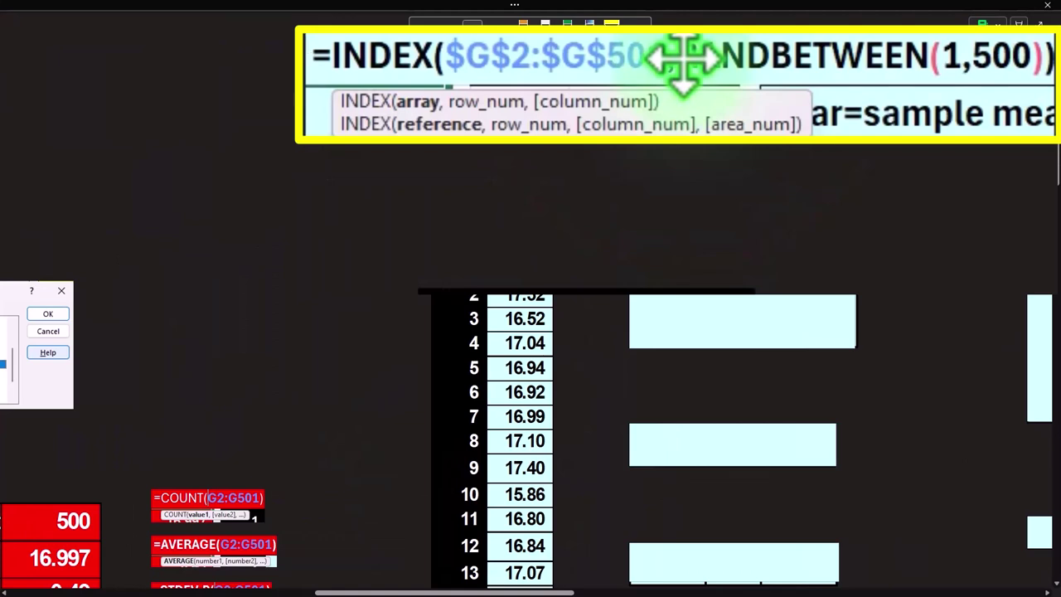
click(691, 207)
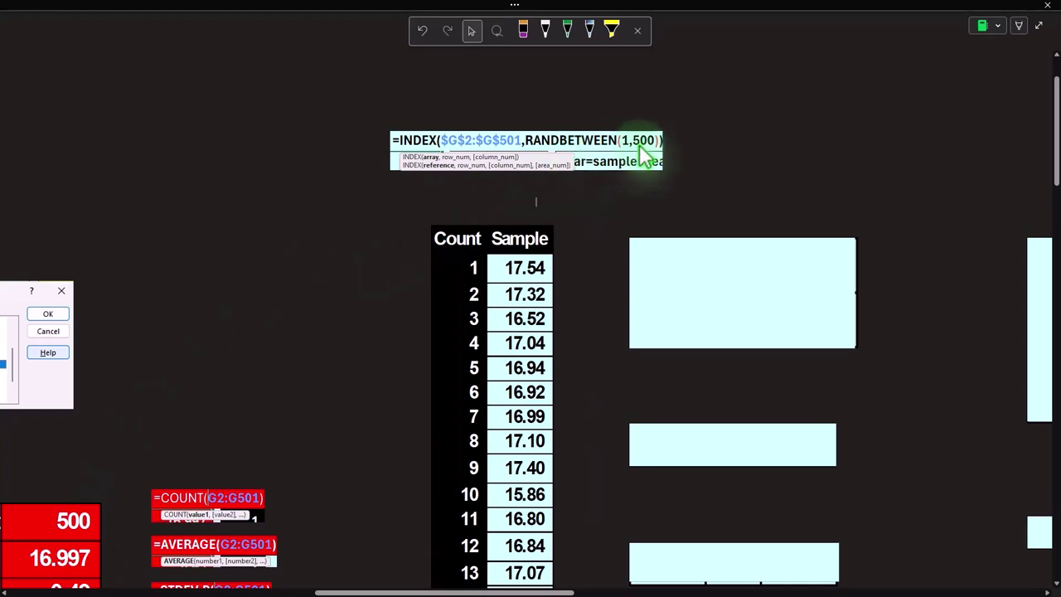
- Shrink the blank cover beside the Sample column from its upper edge to uncover the null hypothesis row H0: μ >= 17
scroll(580, 174, down, 2)
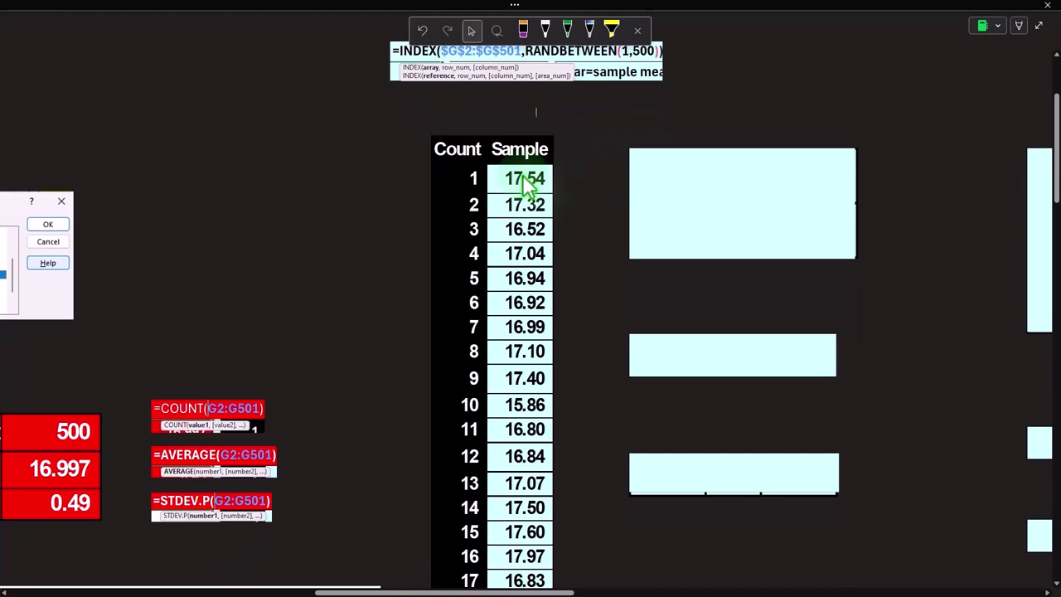
scroll(525, 186, down, 2)
click(488, 588)
drag(487, 589, 571, 582)
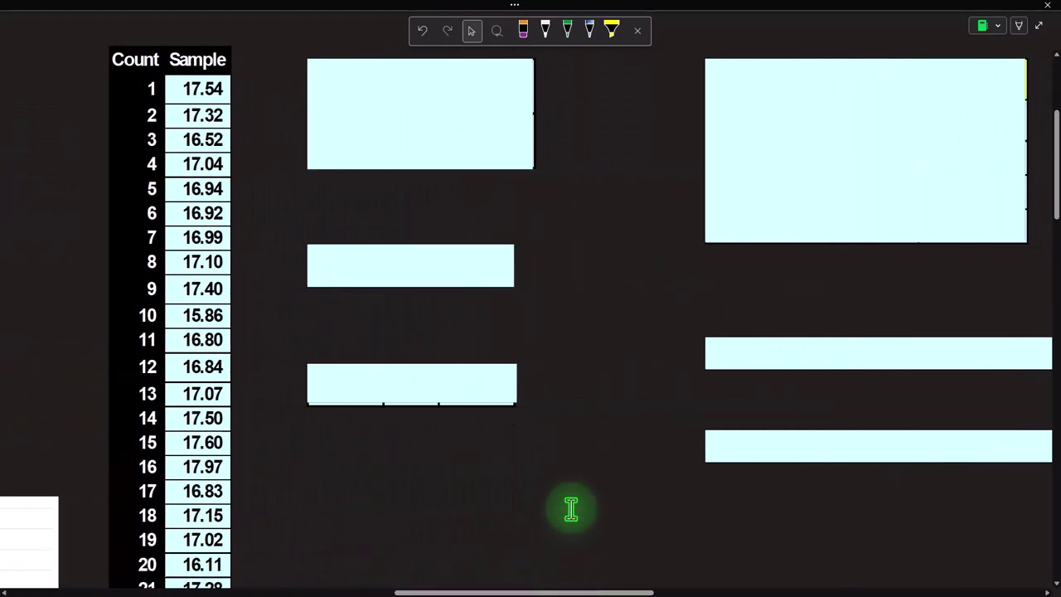
scroll(571, 508, up, 2)
click(442, 216)
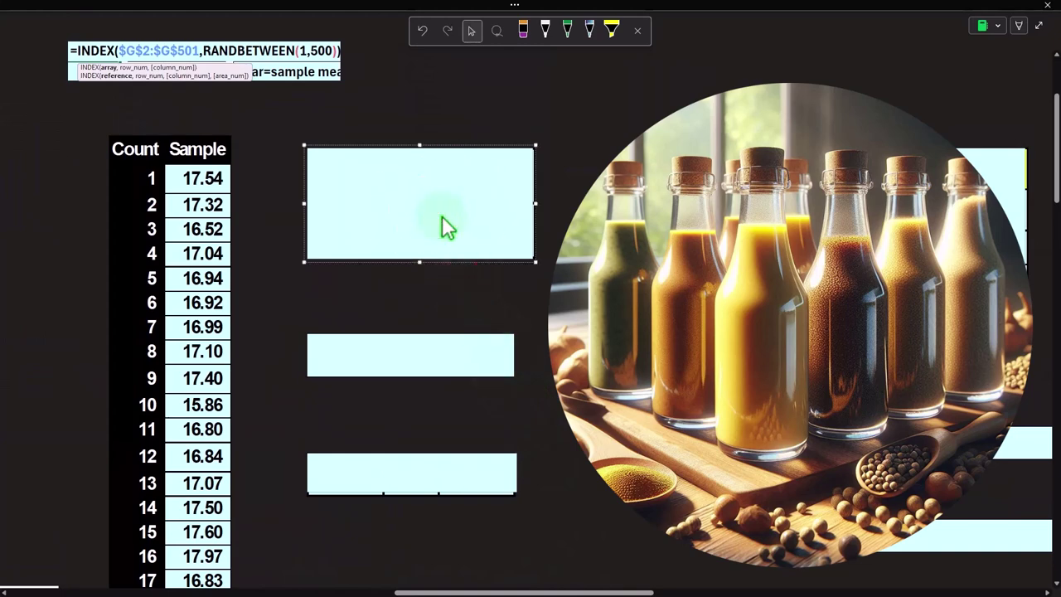
drag(419, 143, 416, 199)
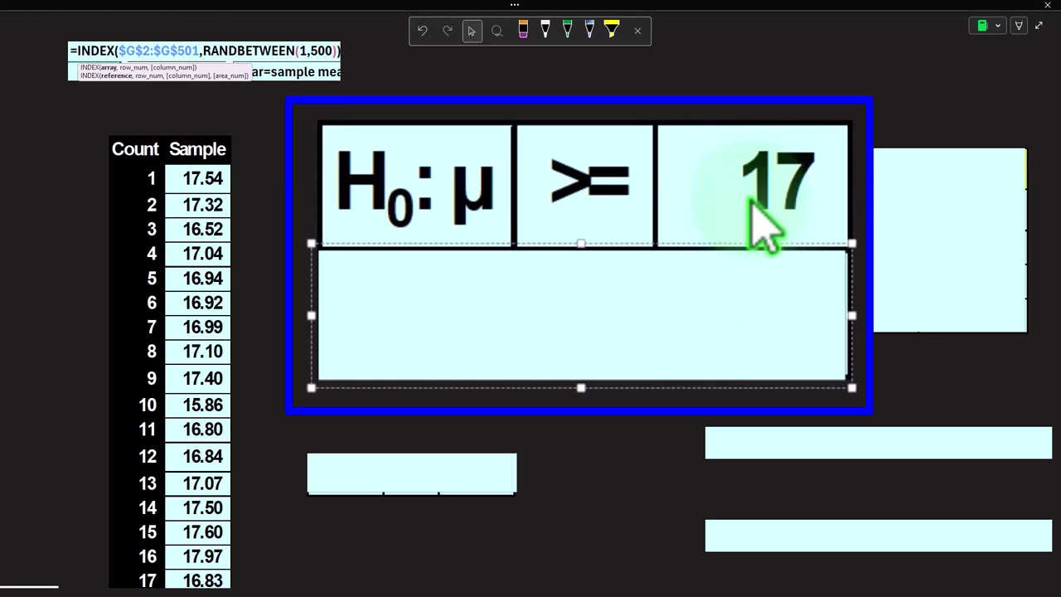
- Delete the remaining blank cover over the alternative hypothesis row Ha: μ < 17
click(663, 175)
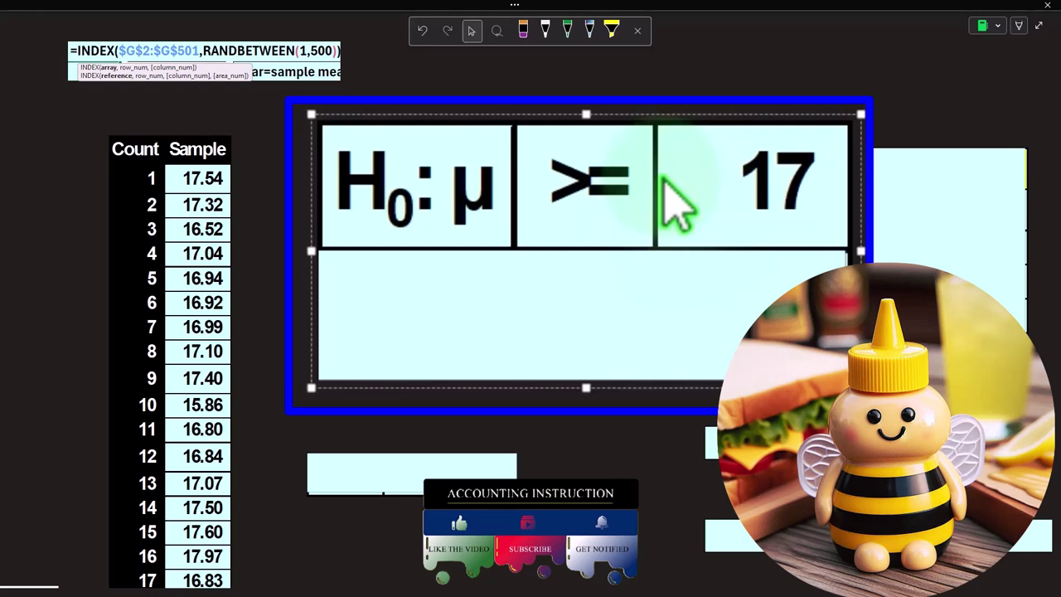
click(653, 278)
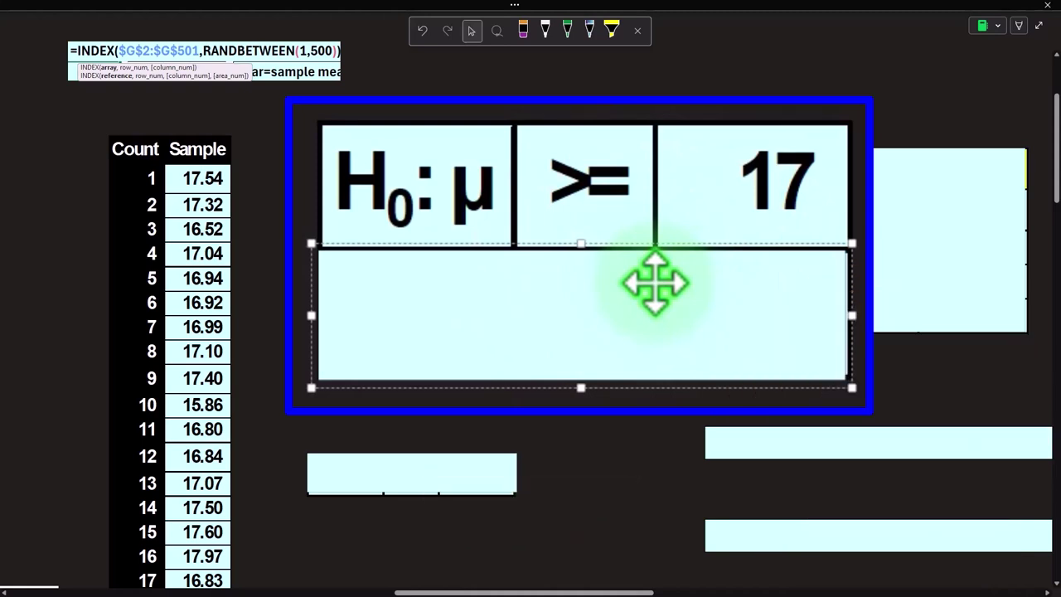
key(Delete)
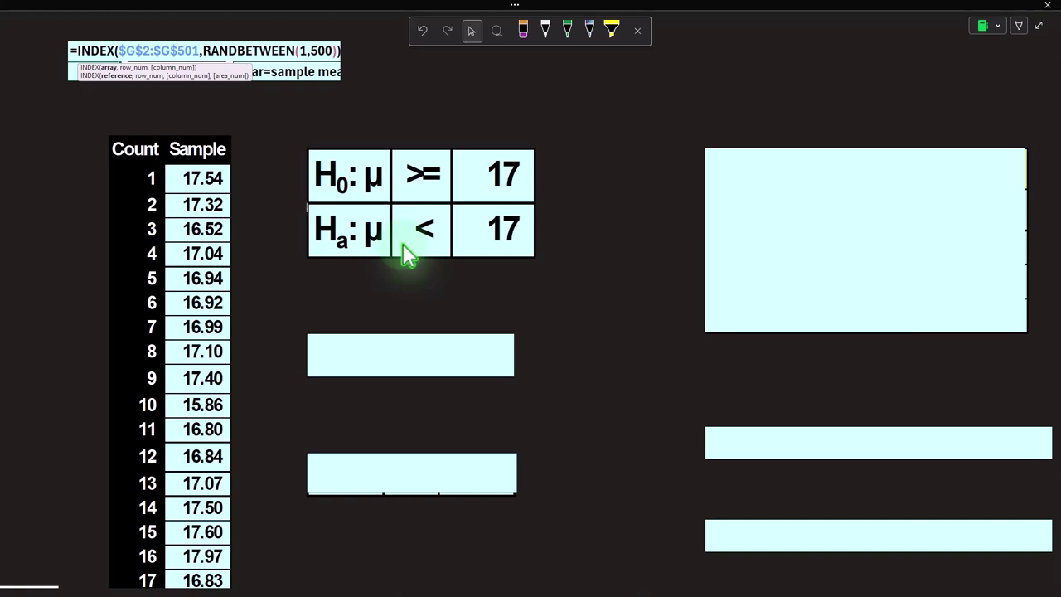
- Delete the blank cover over the a=alpha table and examine the orange lower tail of the bell curve chart
click(438, 353)
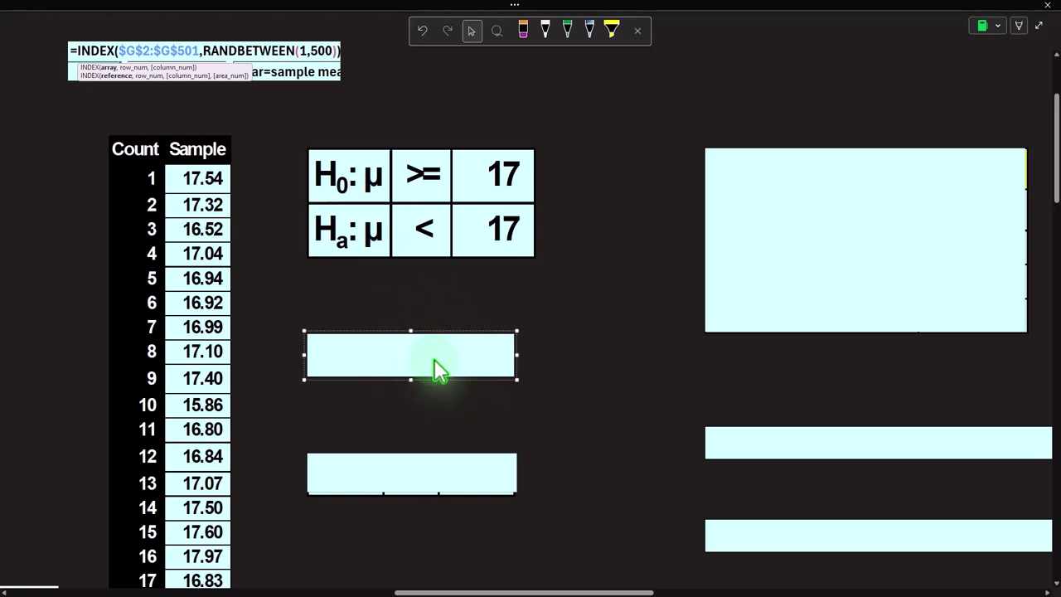
click(433, 369)
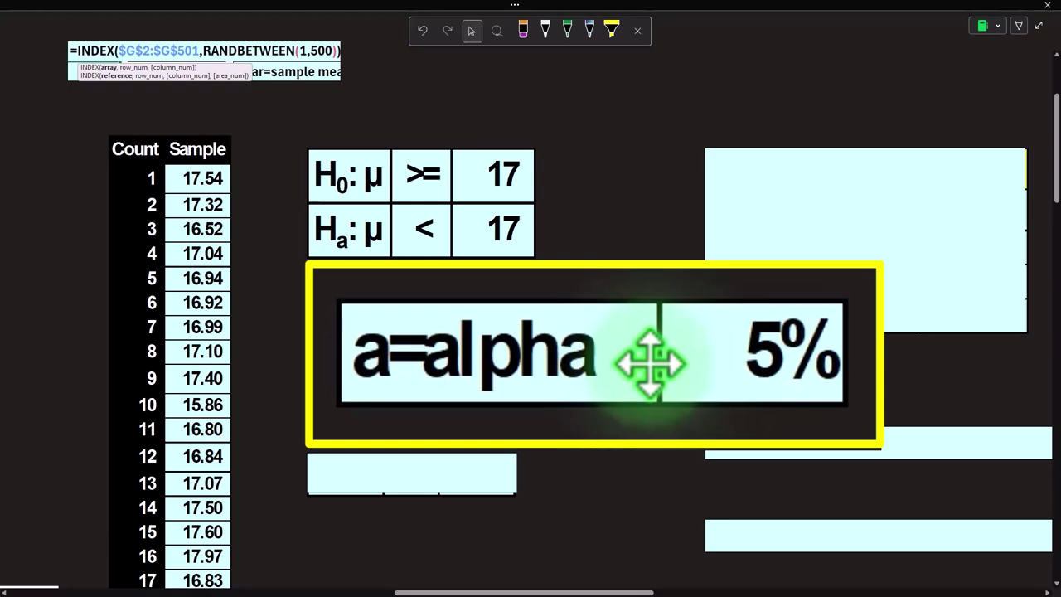
drag(539, 592, 924, 592)
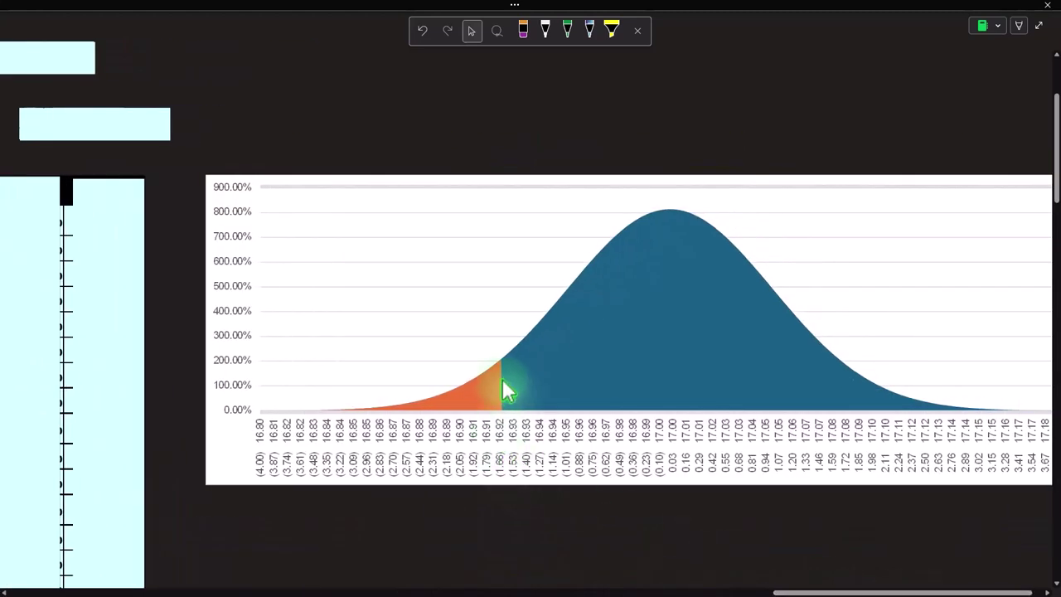
click(448, 407)
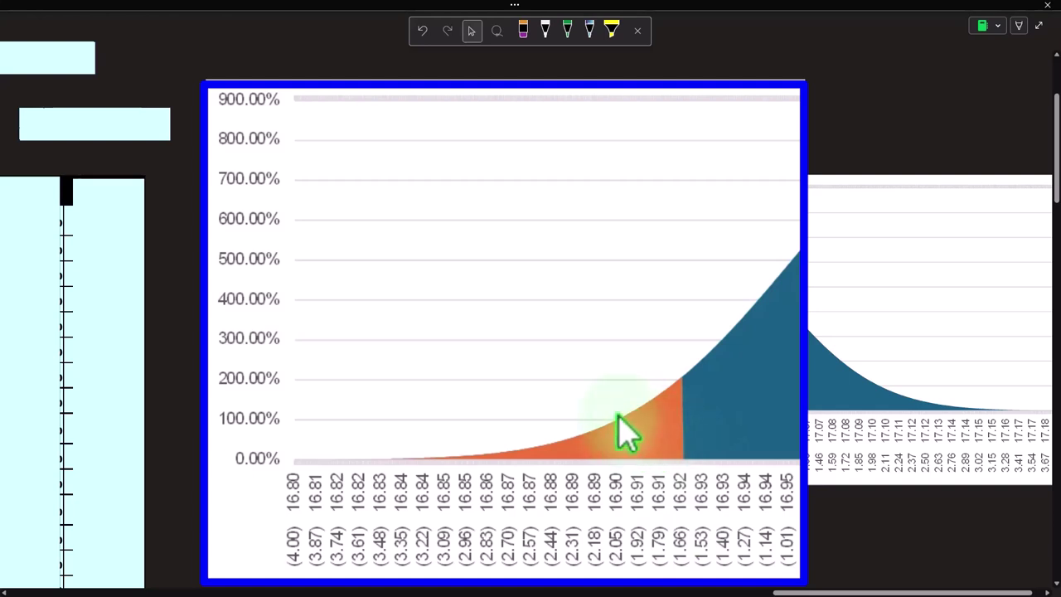
click(848, 583)
drag(849, 582, 465, 572)
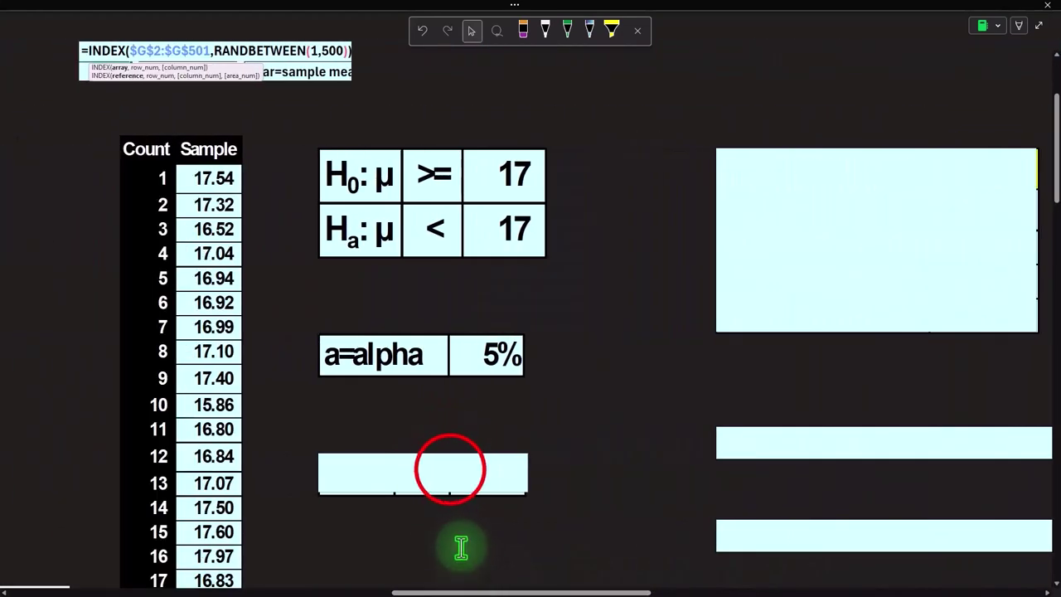
- Delete the blank cover over the STDp table below alpha and compare it with the population table's STDp
click(455, 479)
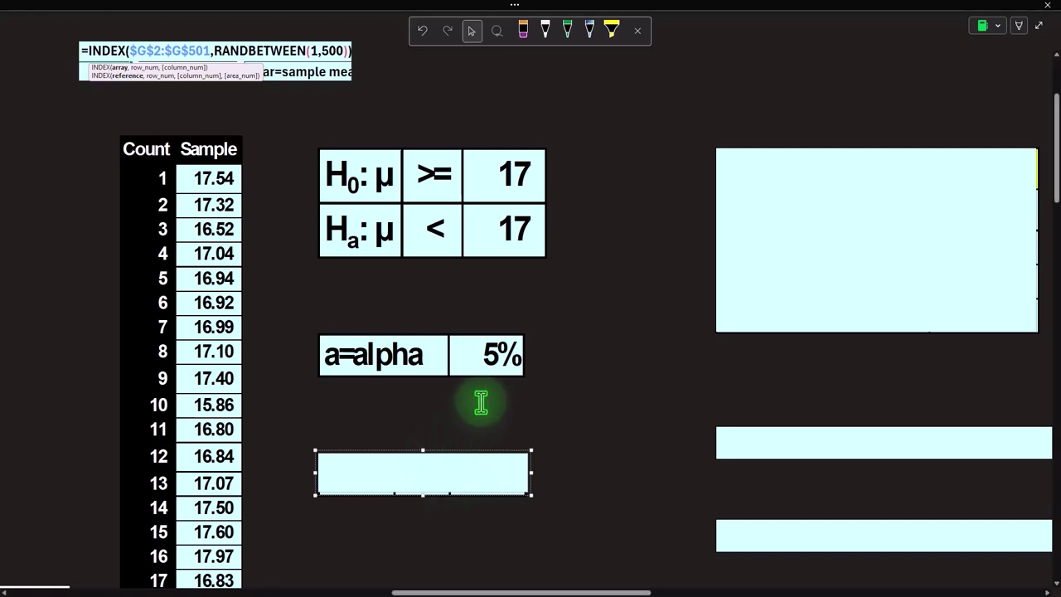
click(474, 466)
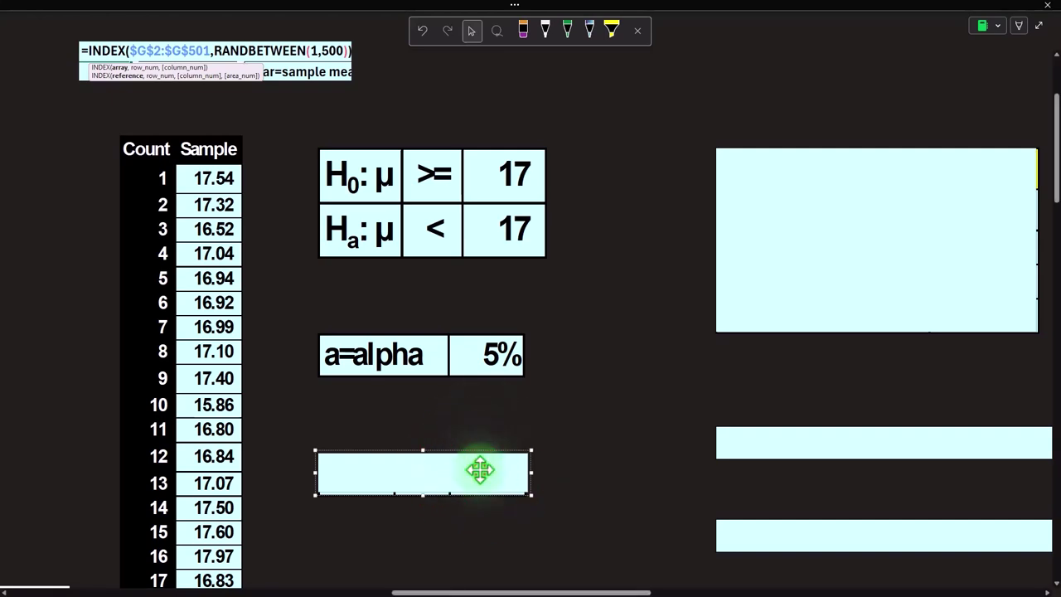
key(Delete)
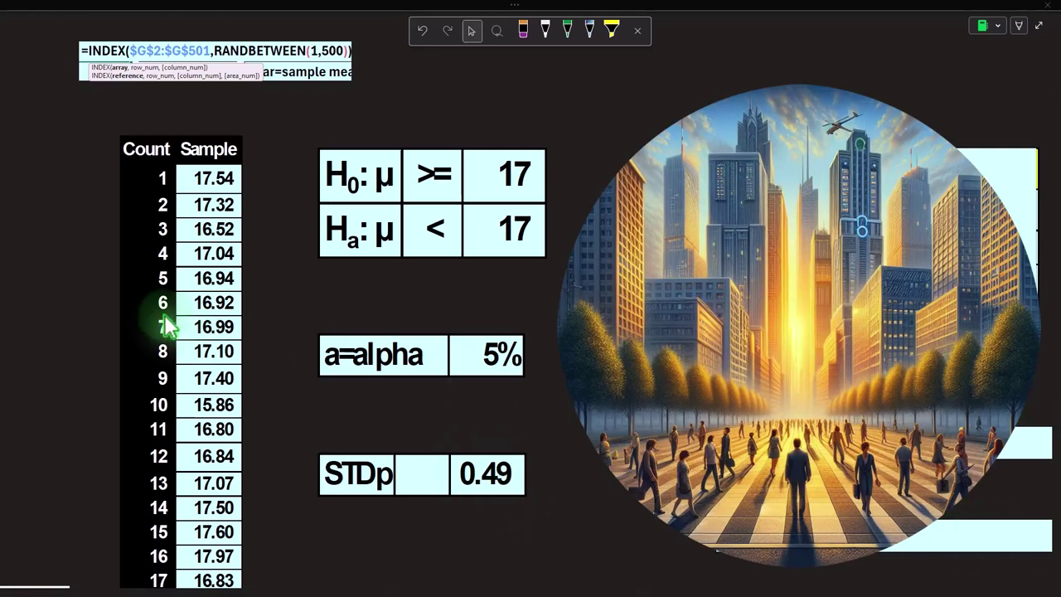
scroll(406, 518, up, 1)
drag(525, 588, 224, 486)
scroll(237, 473, down, 2)
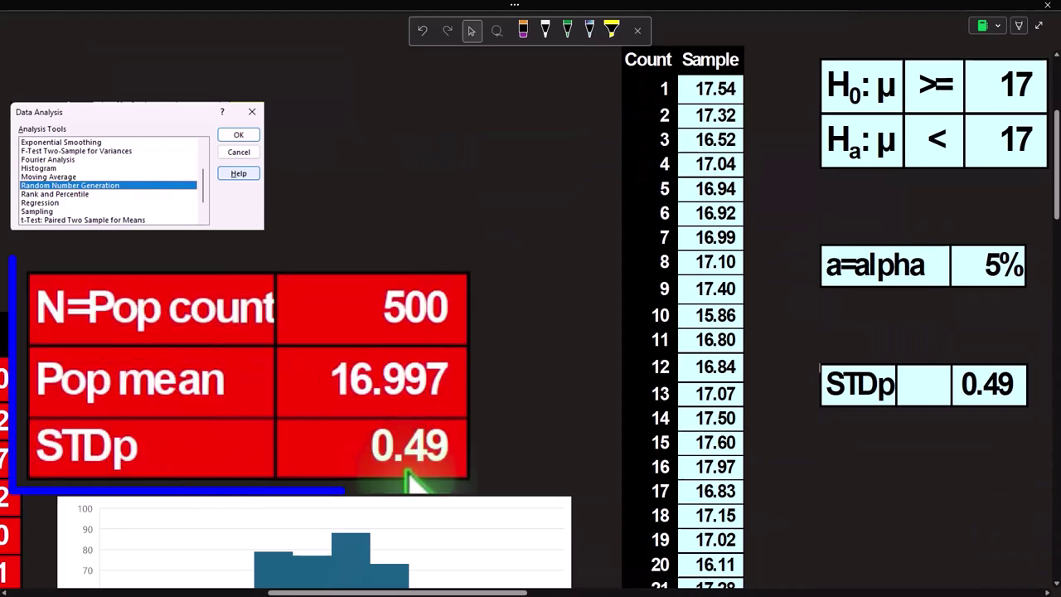
drag(511, 591, 627, 590)
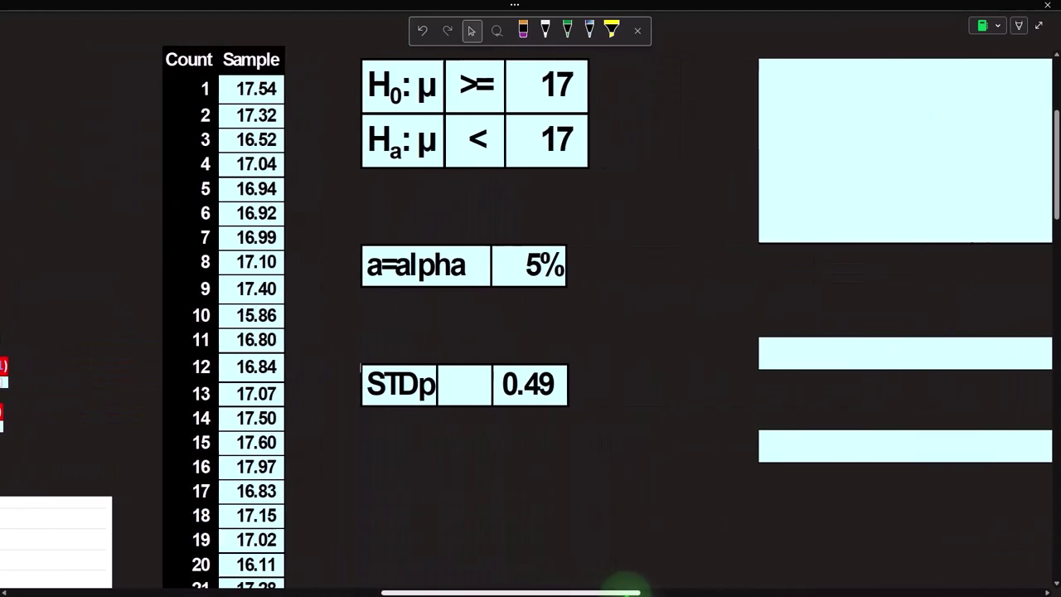
- Shrink the blank cover to uncover the STDs row, and delete the cover over its STDEV.S(M2:M101) formula
click(535, 562)
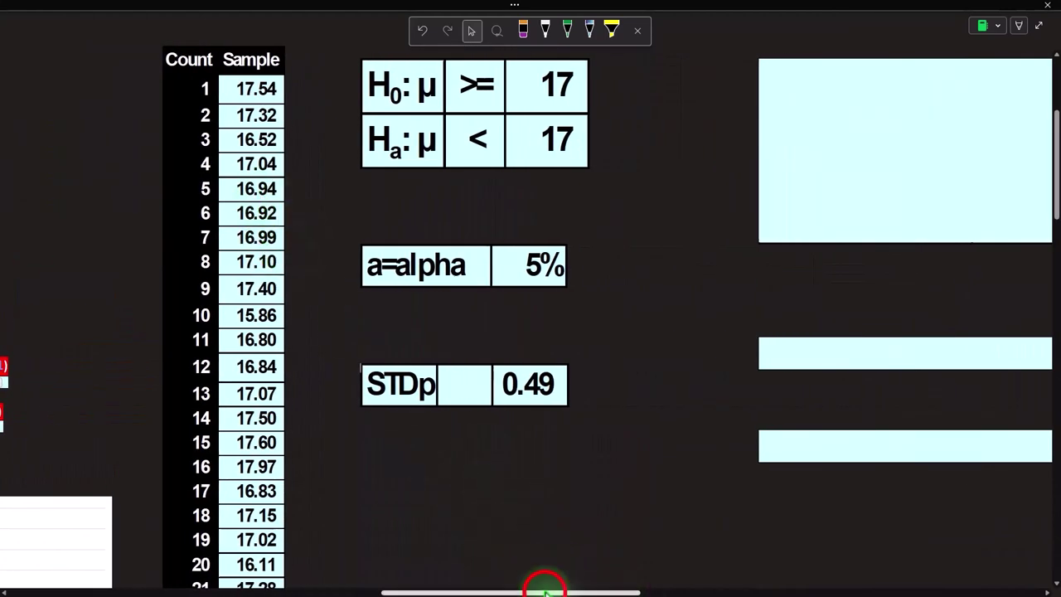
scroll(547, 572, right, 4)
scroll(702, 514, up, 2)
click(774, 147)
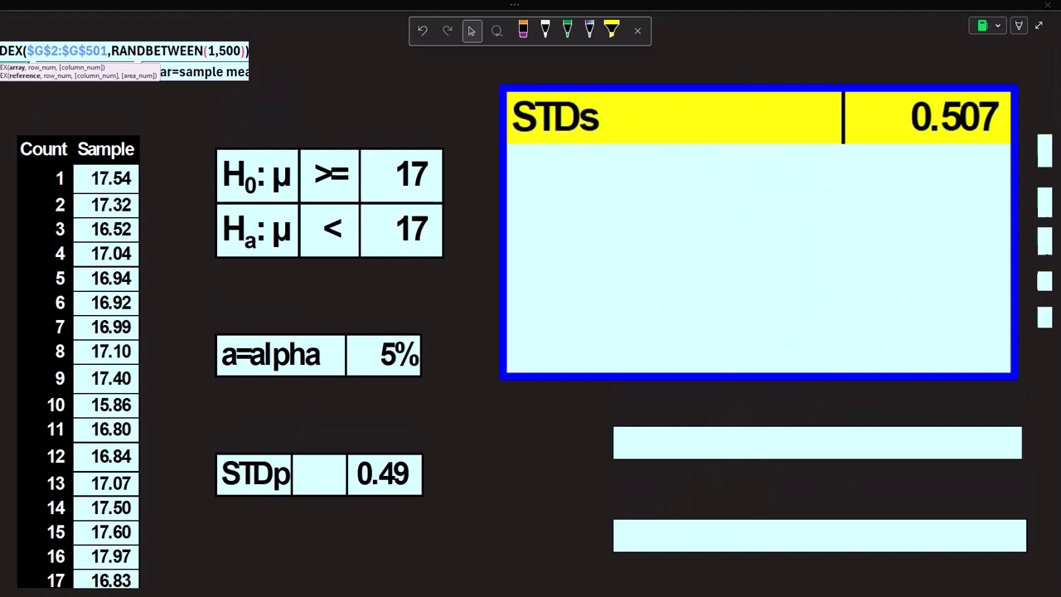
click(530, 371)
click(584, 592)
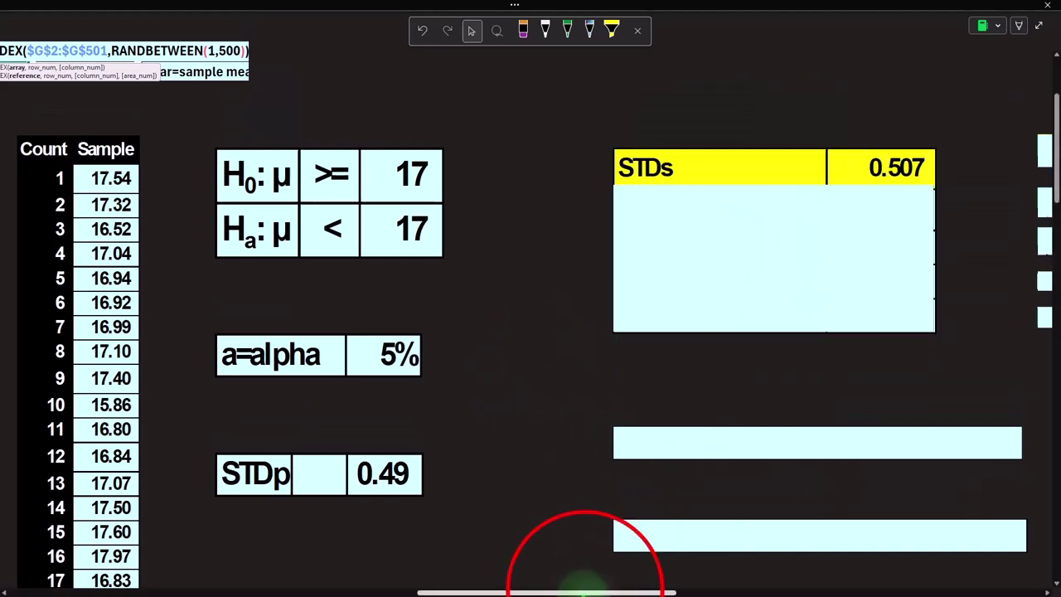
scroll(849, 132, right, 3)
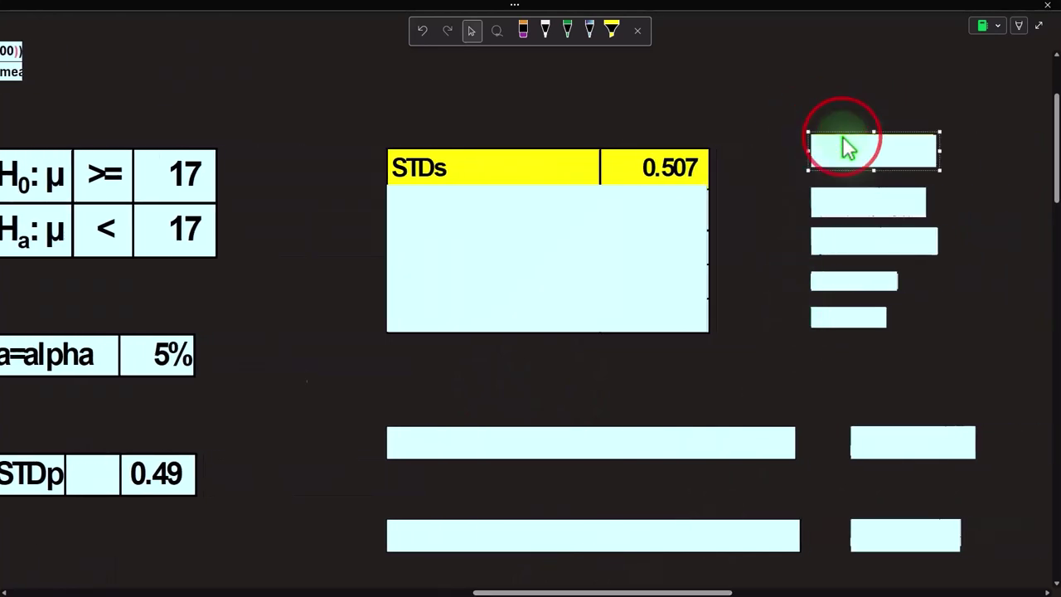
double_click(842, 145)
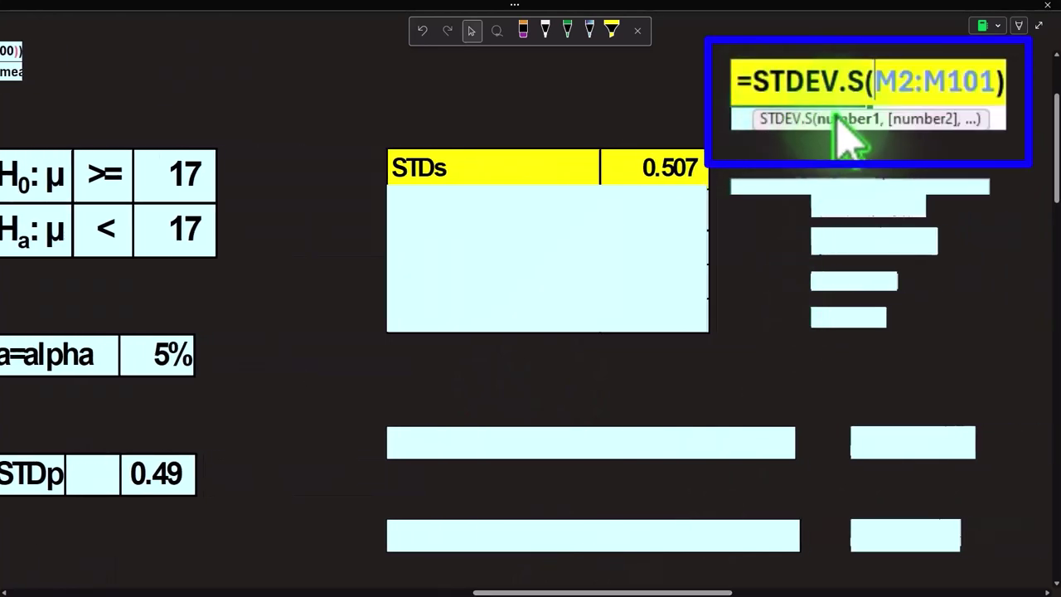
- Shrink the blank cover over the sample statistics table down past the n=sample size row
click(684, 590)
drag(678, 590, 282, 590)
drag(439, 590, 668, 583)
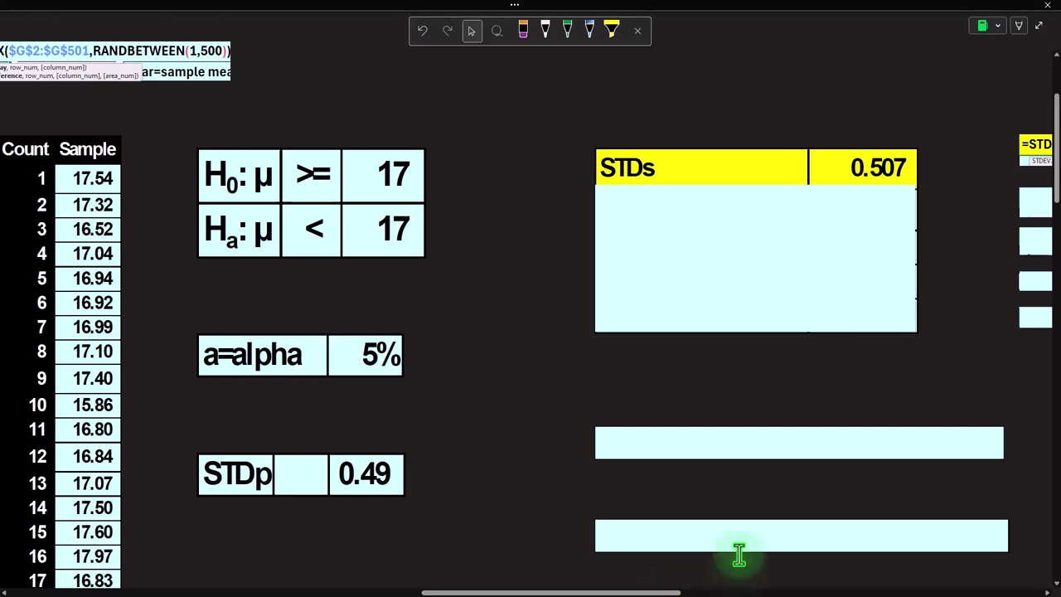
click(808, 176)
click(769, 227)
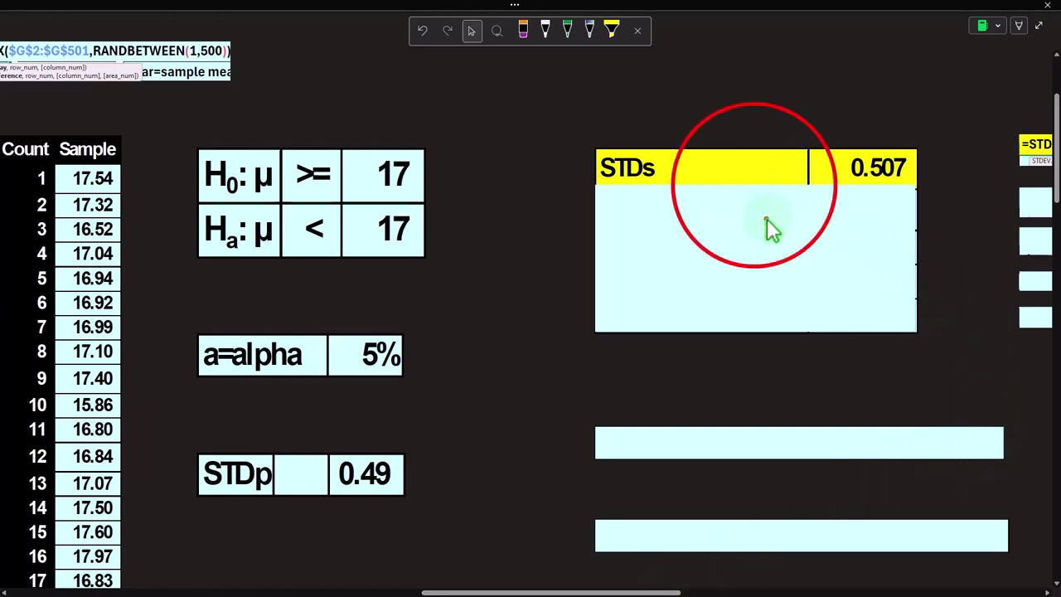
click(741, 135)
drag(742, 189, 741, 217)
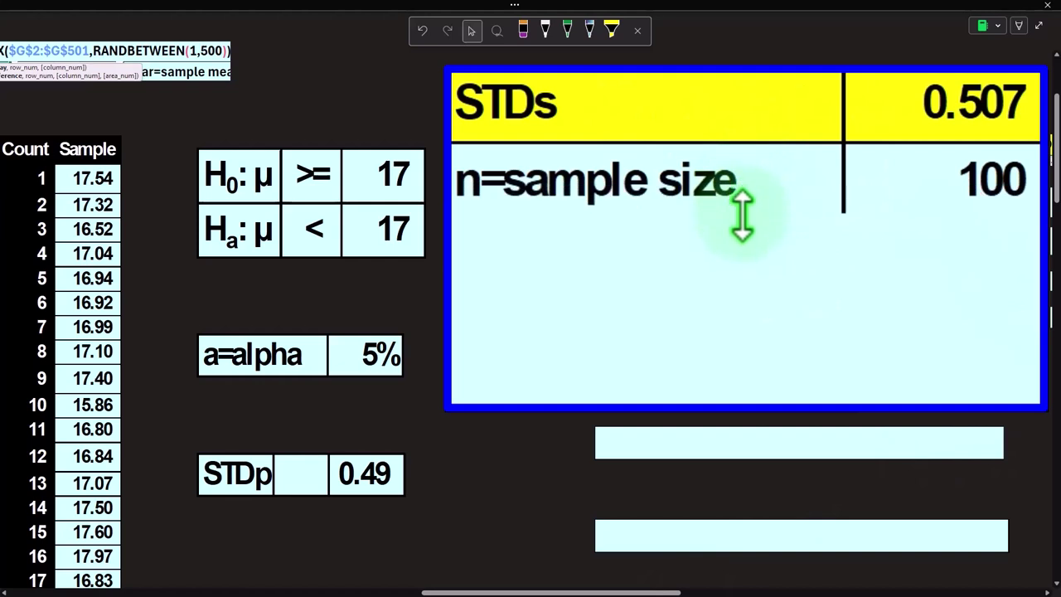
click(742, 215)
- Refer back to the Sample column and delete the blank cover over the COUNT(M2:M101) formula
key(Escape)
mouse_move(530, 591)
mouse_down()
mouse_move(586, 592)
mouse_move(534, 591)
mouse_up()
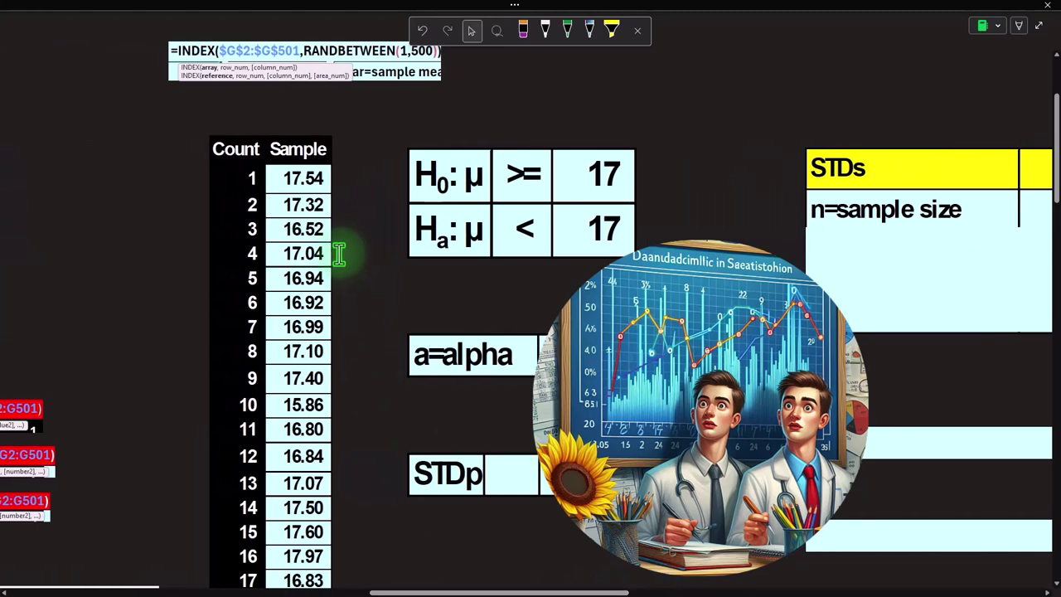
drag(621, 591, 693, 592)
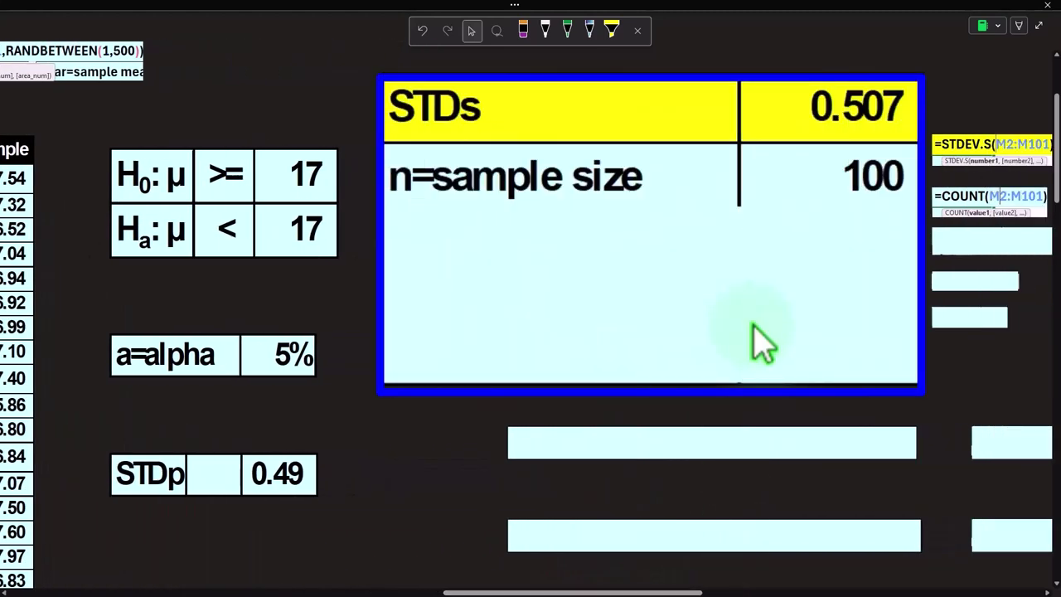
- Shrink the blank cover below the n=sample size row and remove it to uncover the sample statistics table down to z=test statistic
click(605, 269)
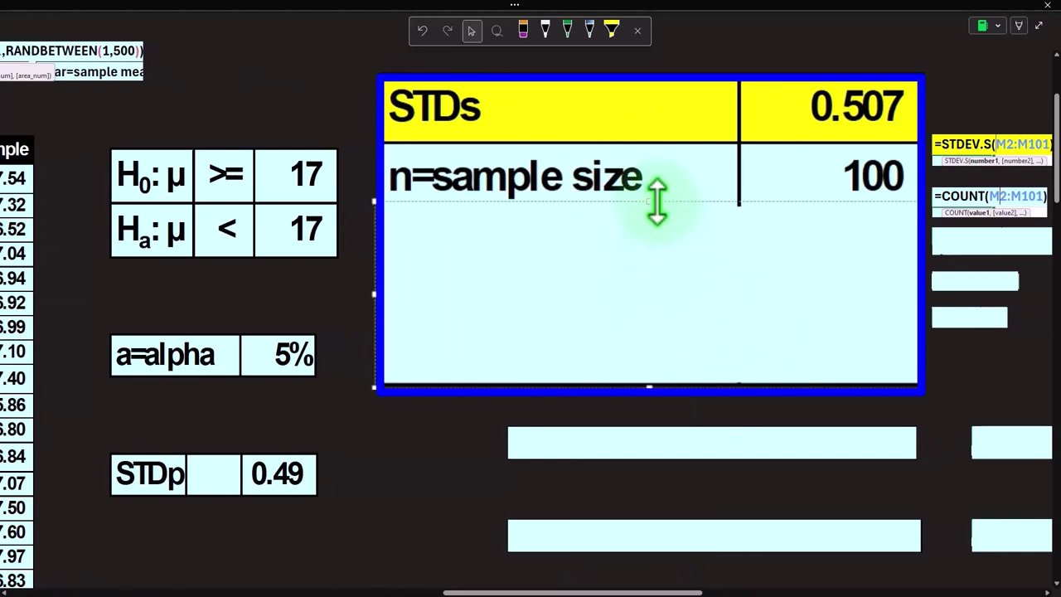
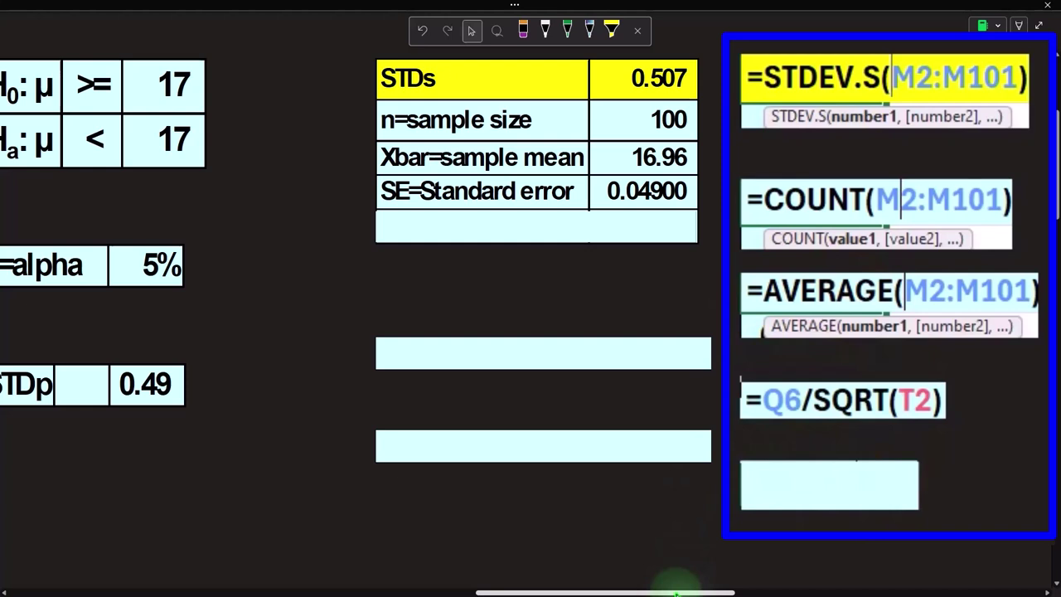
scroll(675, 584, left, 2)
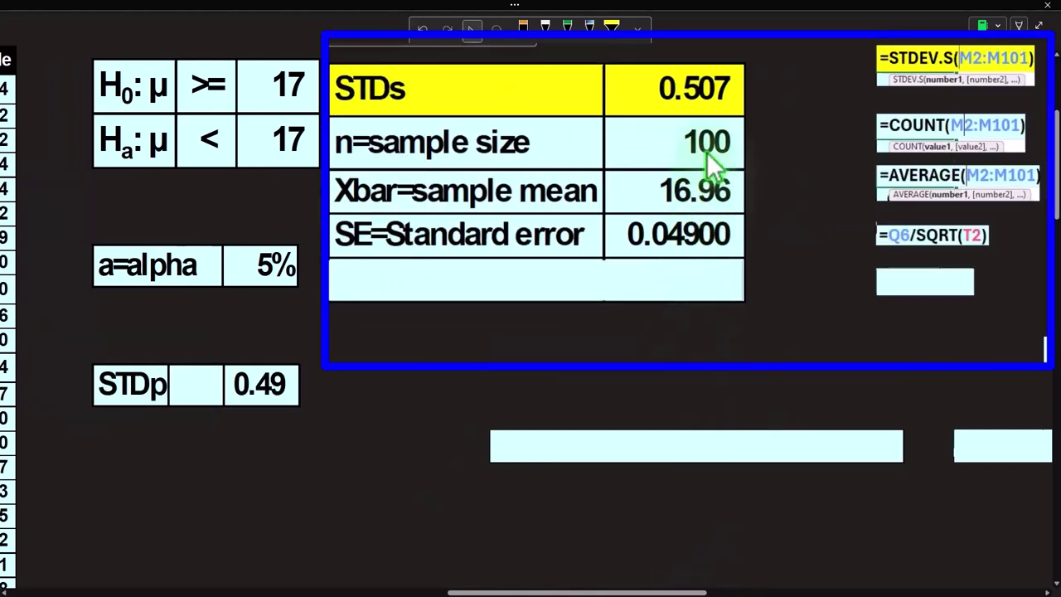
click(903, 235)
click(701, 280)
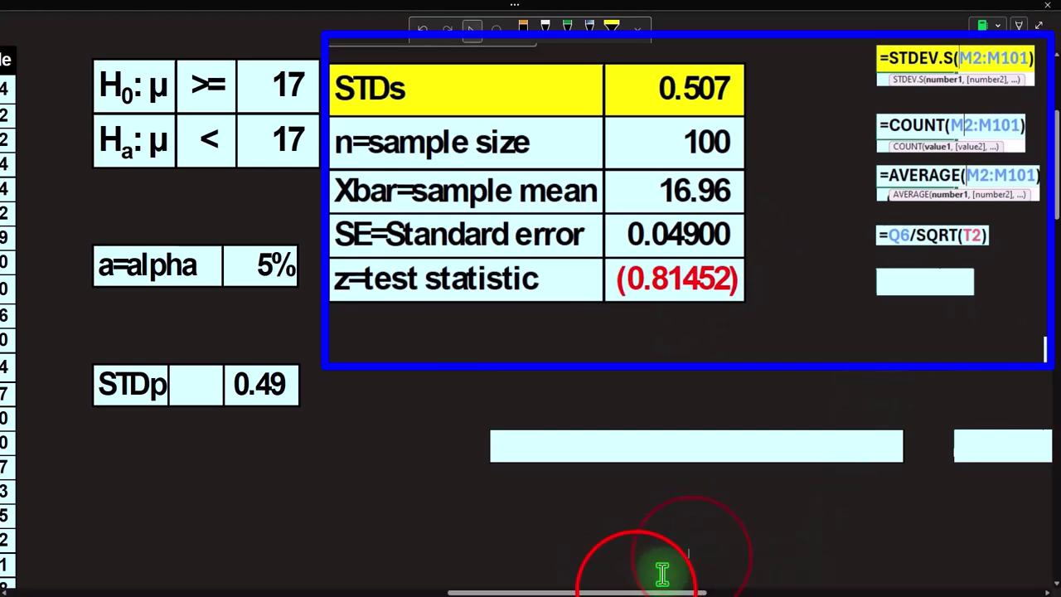
- View the bell curve chart with its shaded lower tail, and return to the sample statistics table
drag(636, 592, 935, 592)
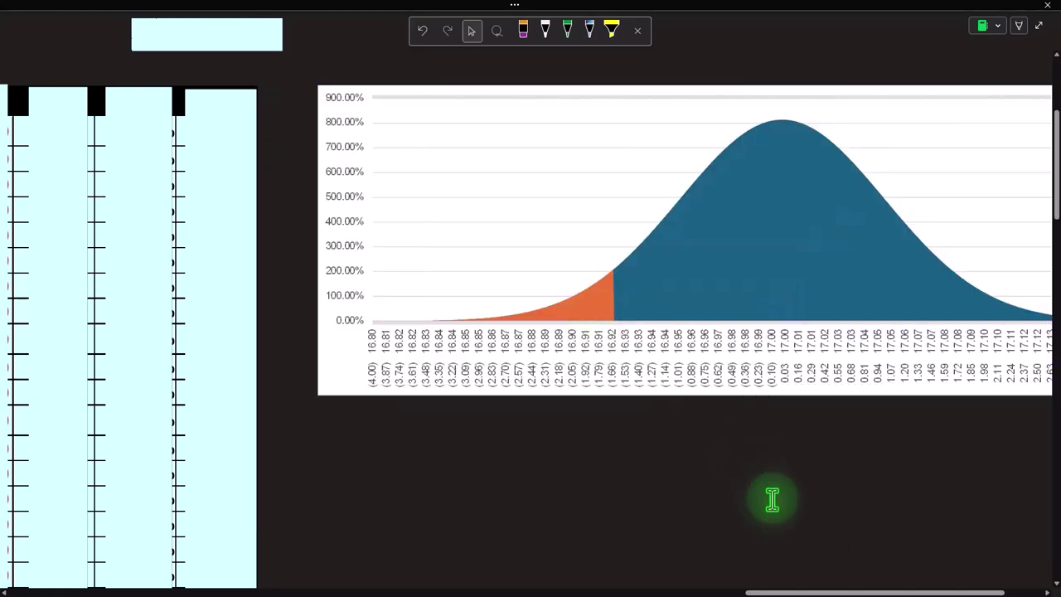
click(807, 590)
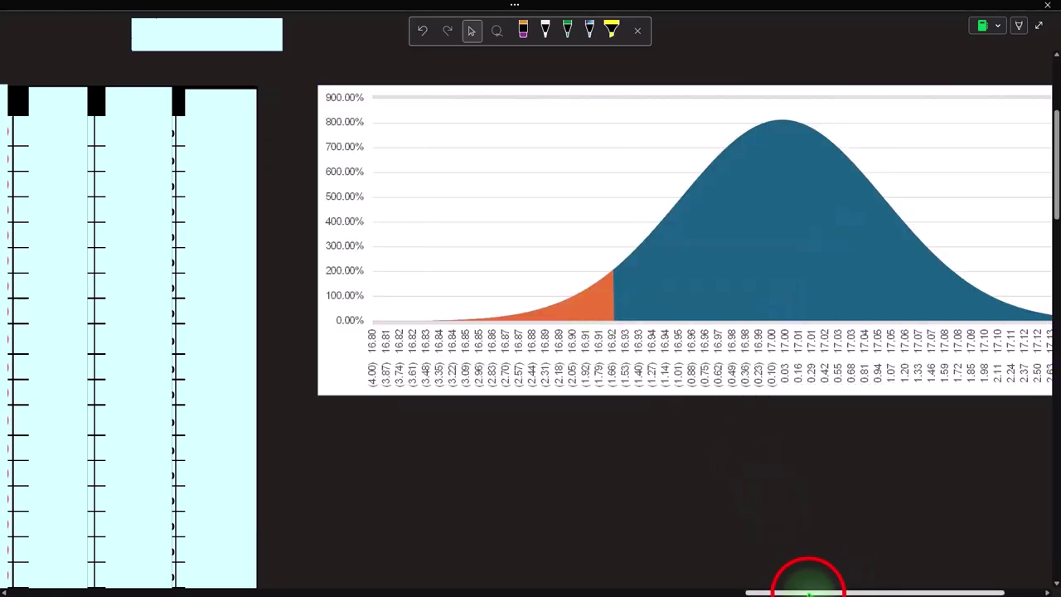
drag(806, 590, 550, 580)
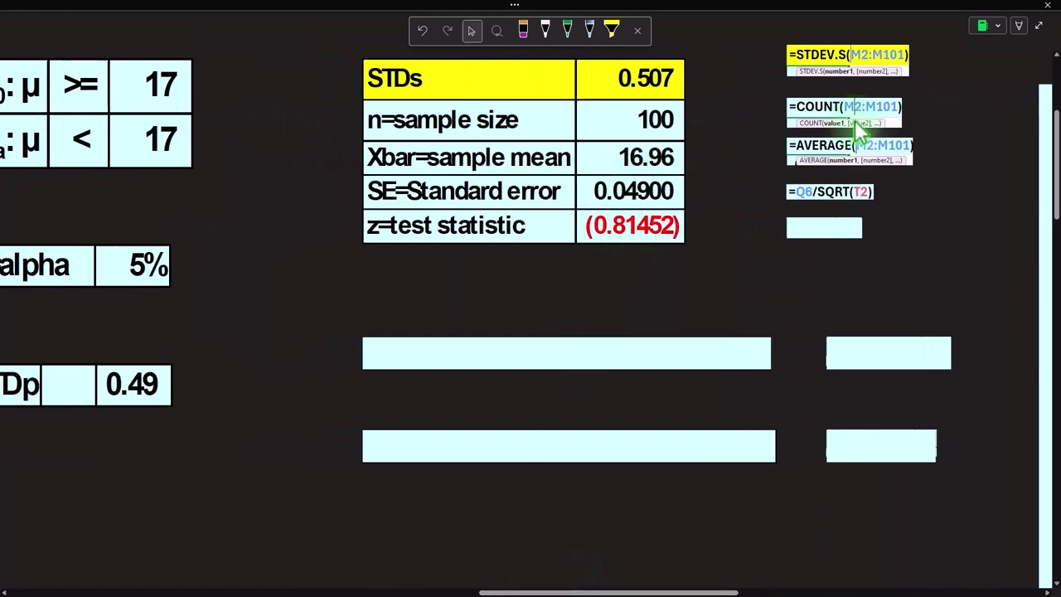
- Open the calculator beside the sample statistics table and subtract the hypothesized mean 17 from the sample mean 16.96
key(XF86Calculator)
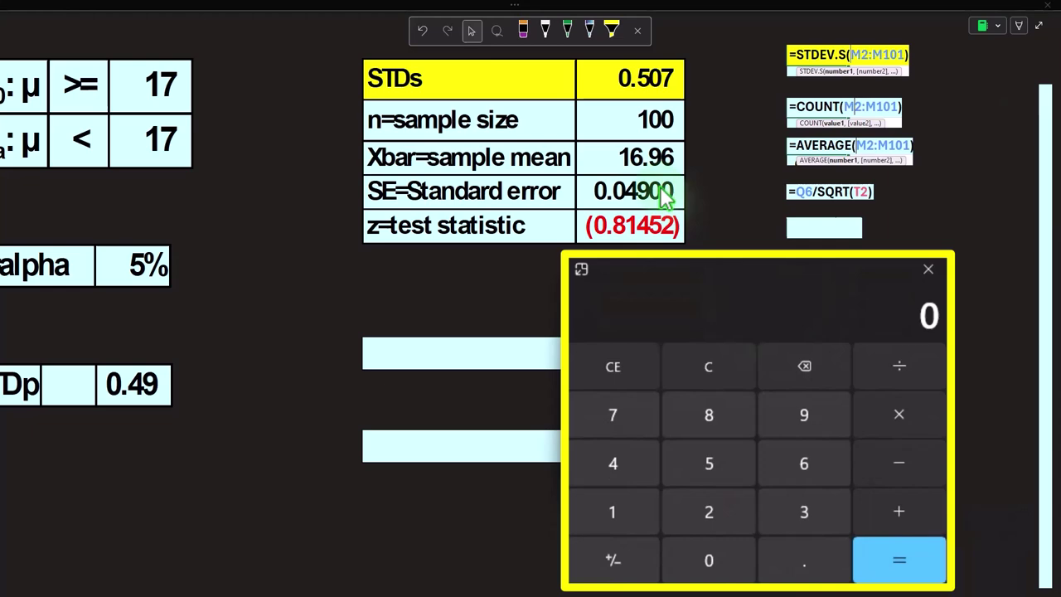
click(492, 407)
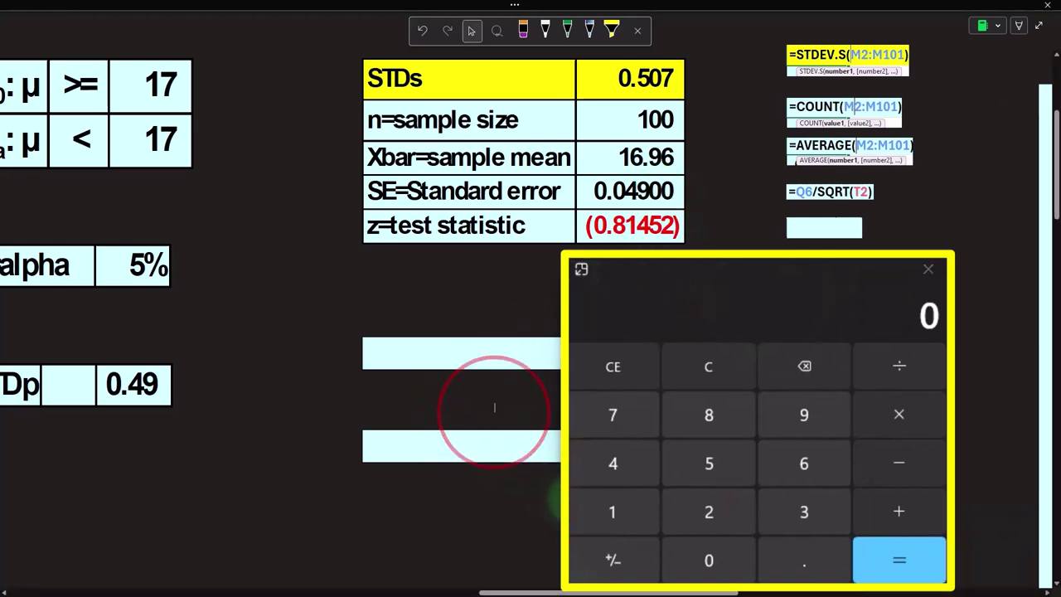
drag(564, 592, 534, 592)
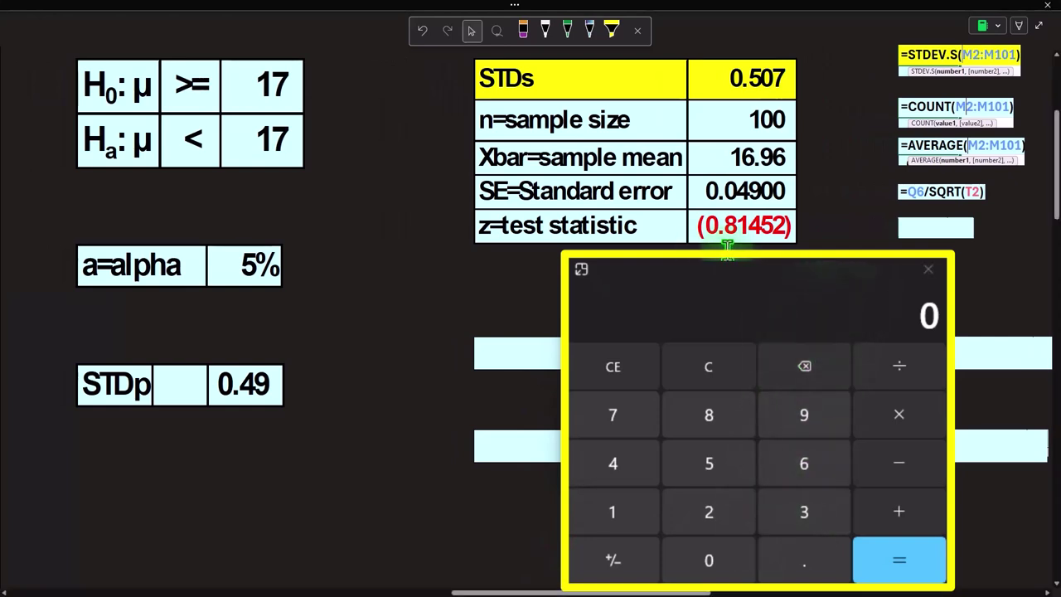
click(691, 310)
click(709, 364)
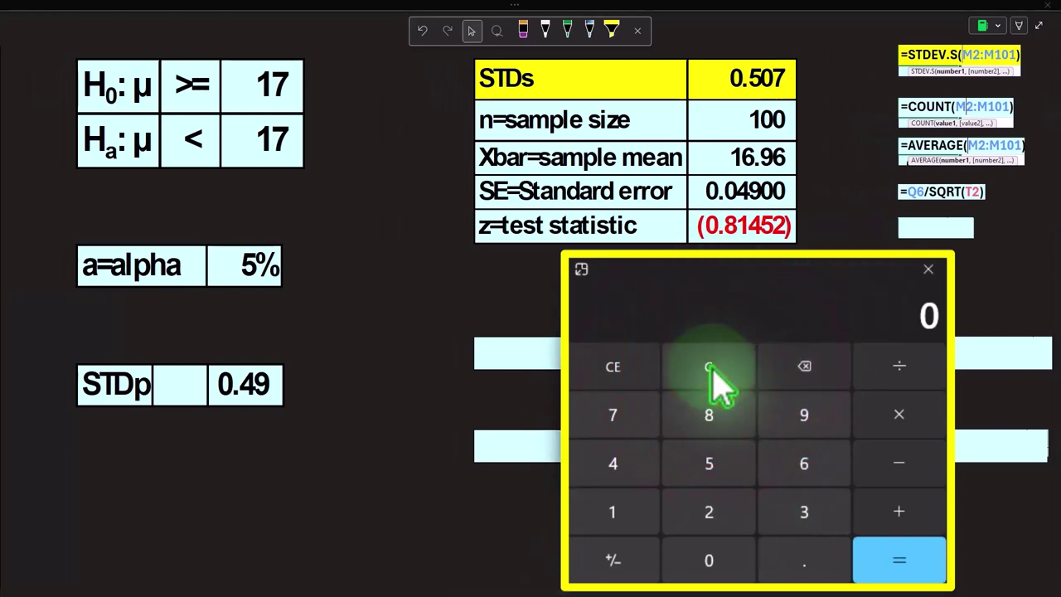
click(487, 282)
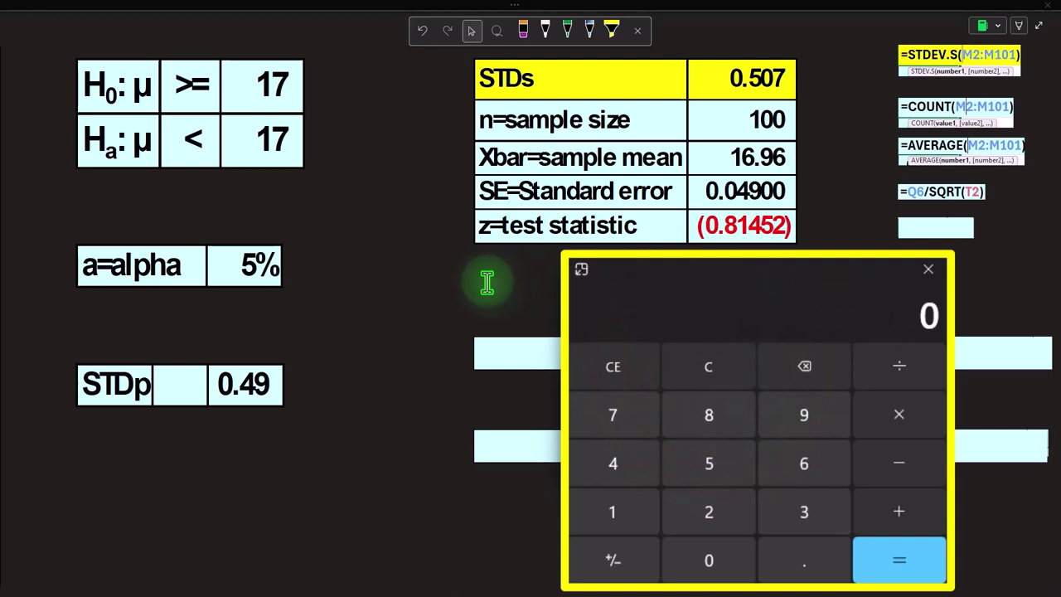
text(16.96)
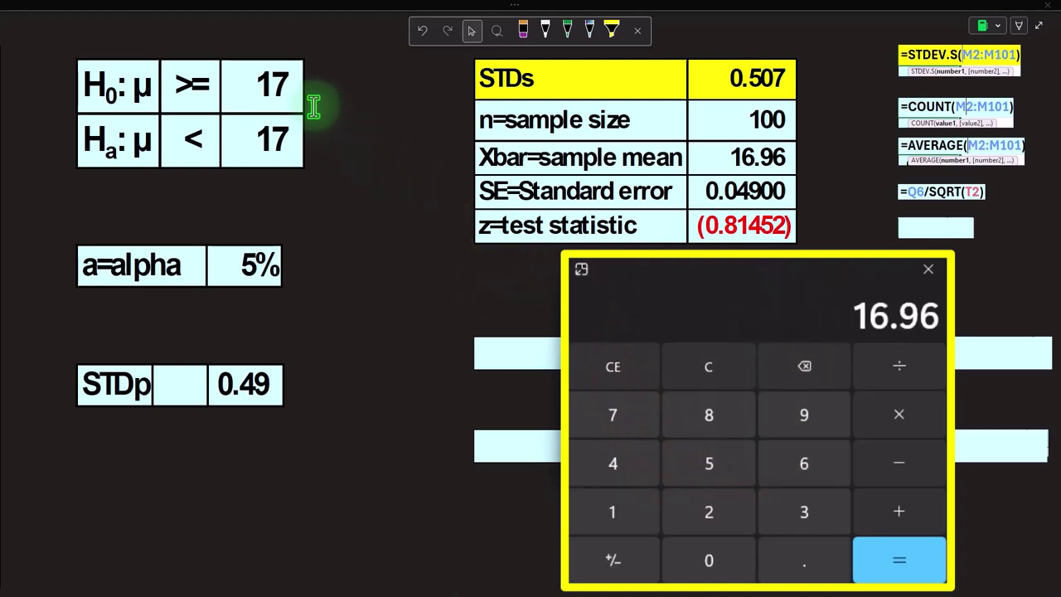
key(Escape)
text(4)
key(BackSpace)
text(17)
key(Return)
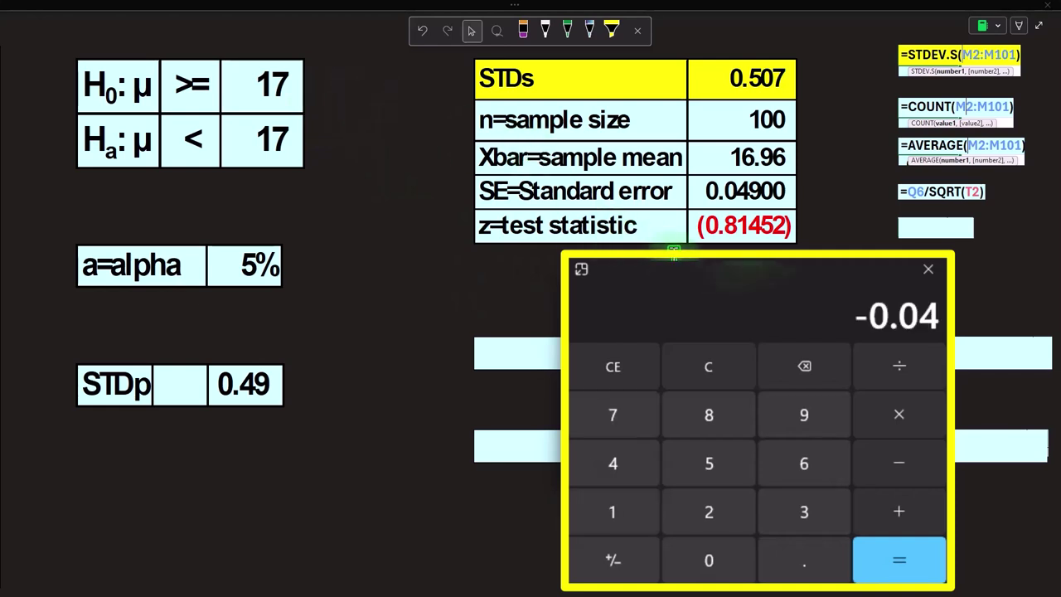
- Divide the calculated difference by the standard error .049 and compare the quotient with the z test statistic
click(898, 379)
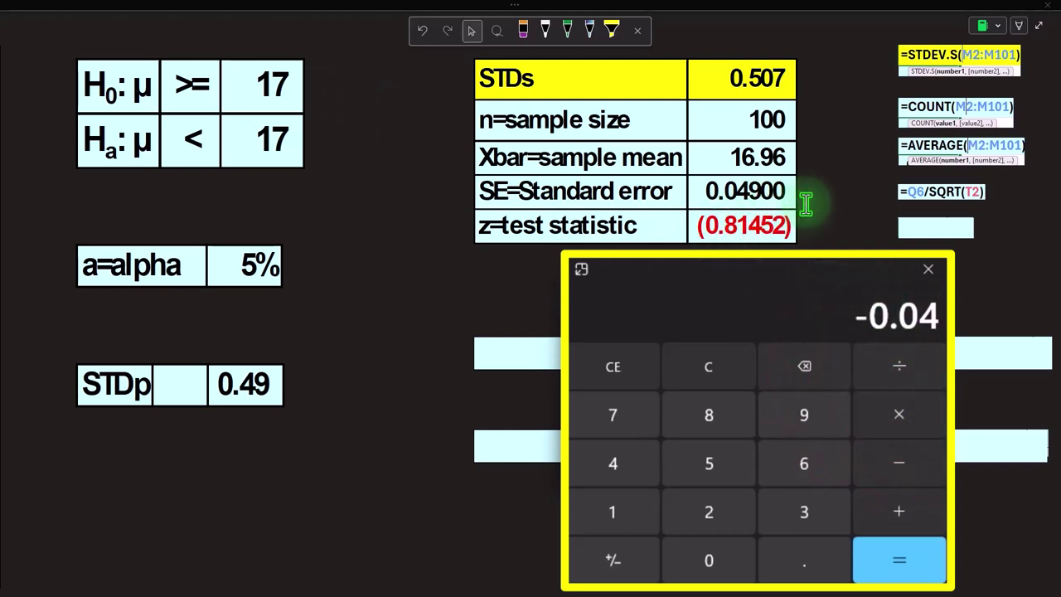
text(.049)
key(Return)
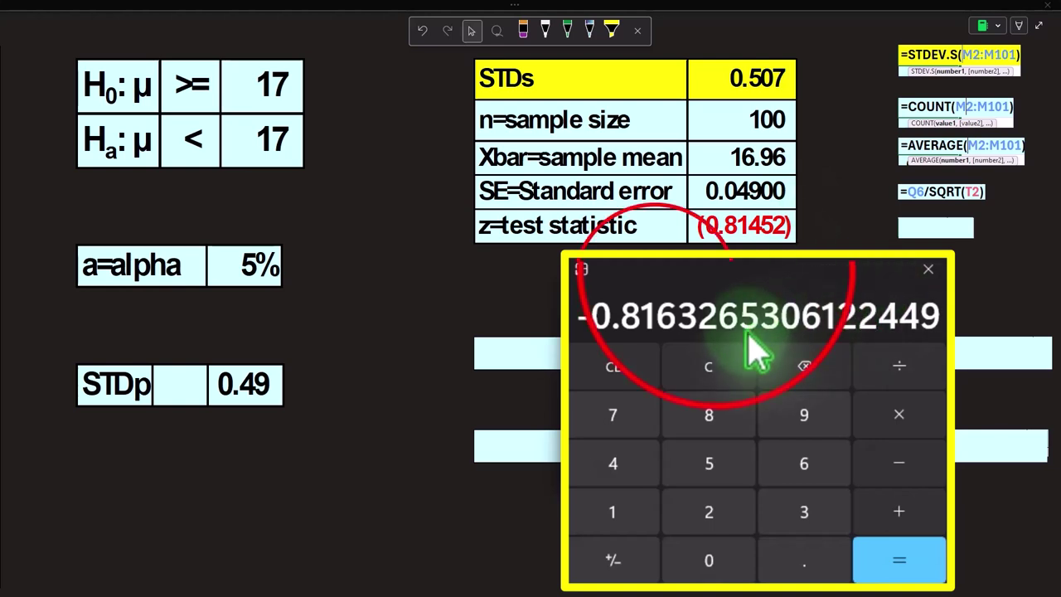
click(740, 308)
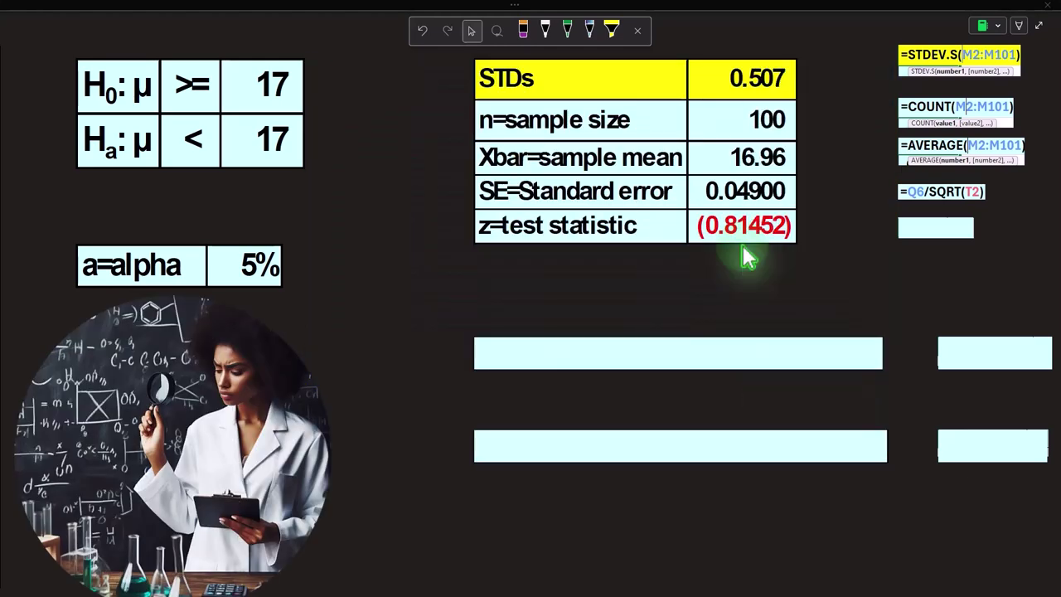
- Delete the blank covers over the z test statistic's =(T3-Q1)/T4 formula and over the P-value row
click(862, 387)
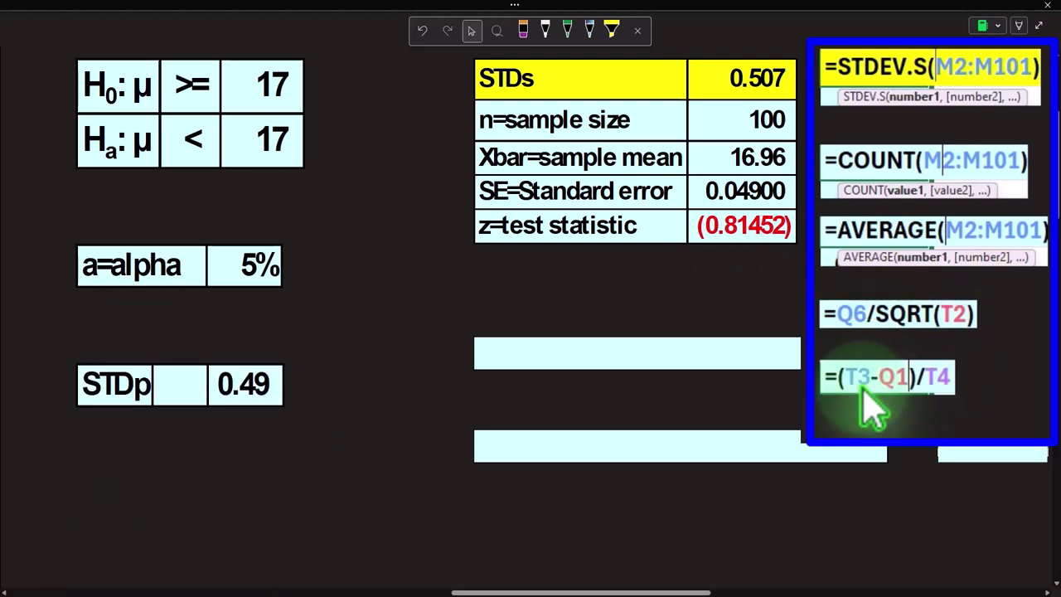
click(663, 352)
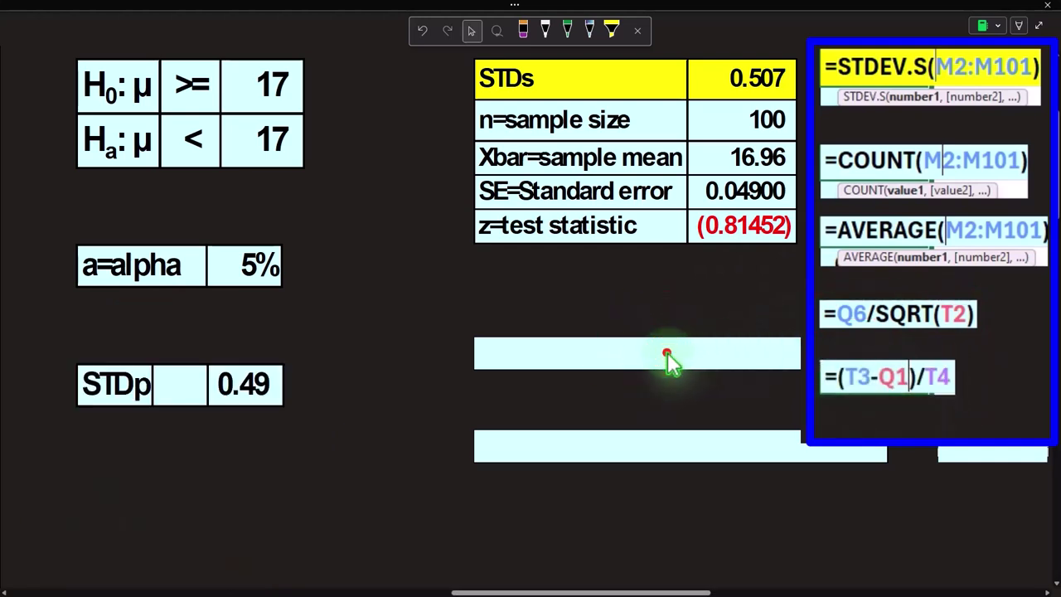
drag(673, 590, 710, 590)
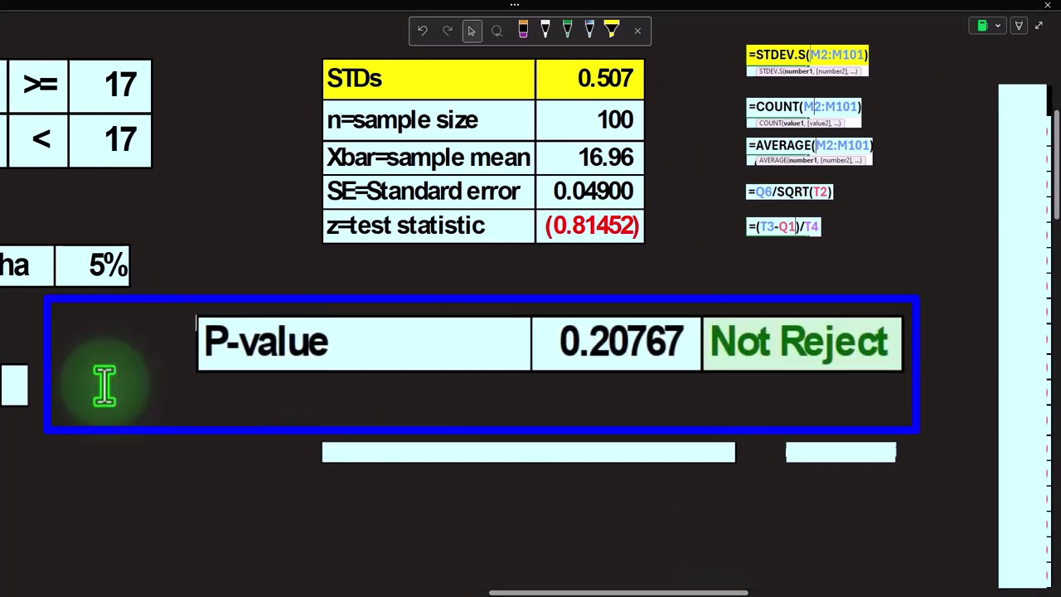
- Delete the blank cover over the =NORM.S.DIST(T5,1) formula beside the P-value row
click(539, 582)
drag(539, 582, 550, 588)
click(474, 404)
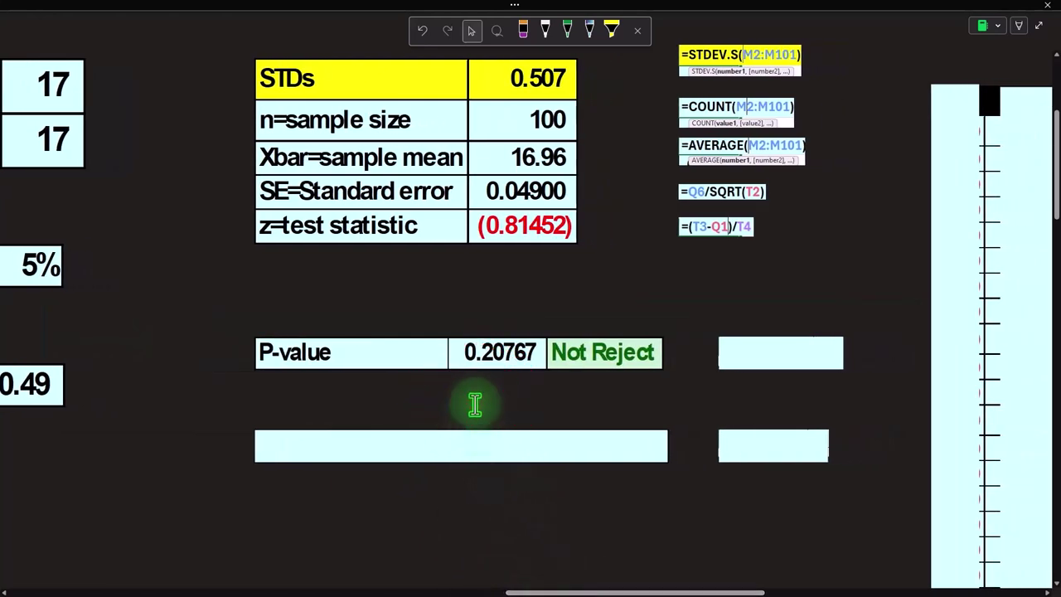
click(515, 397)
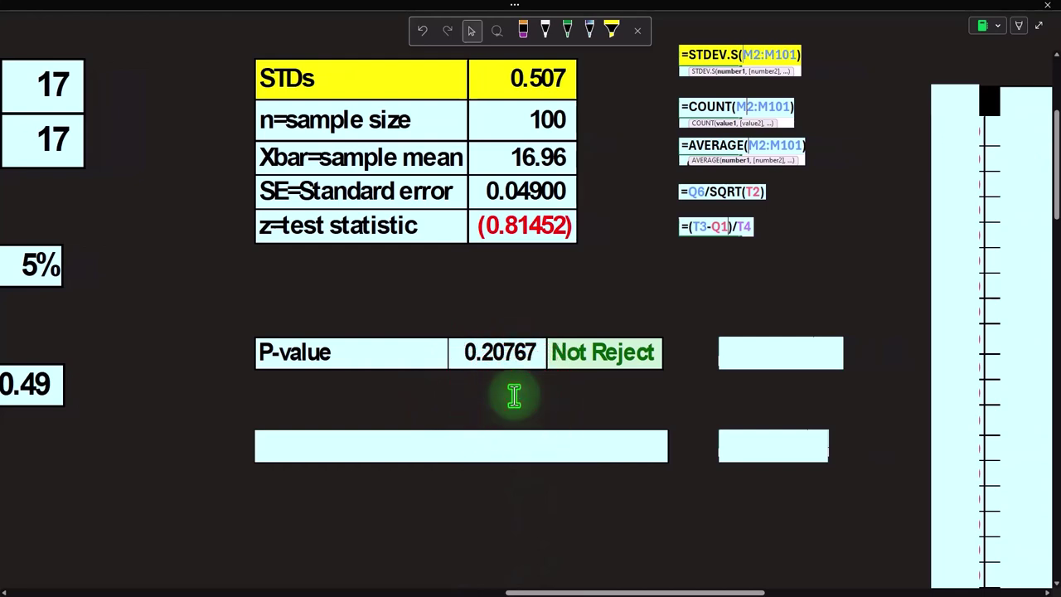
key(super+plus)
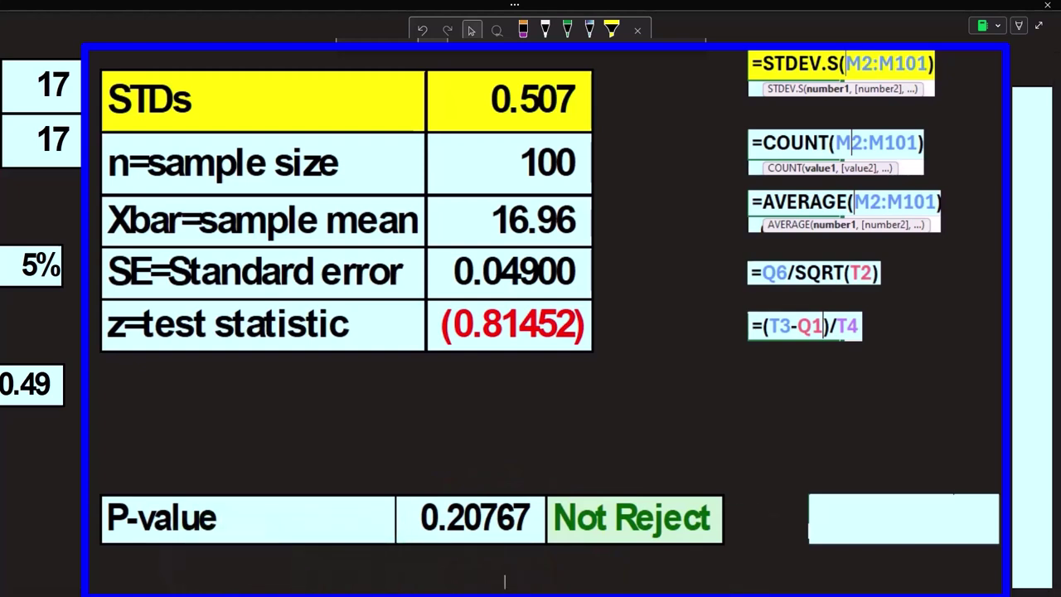
click(879, 521)
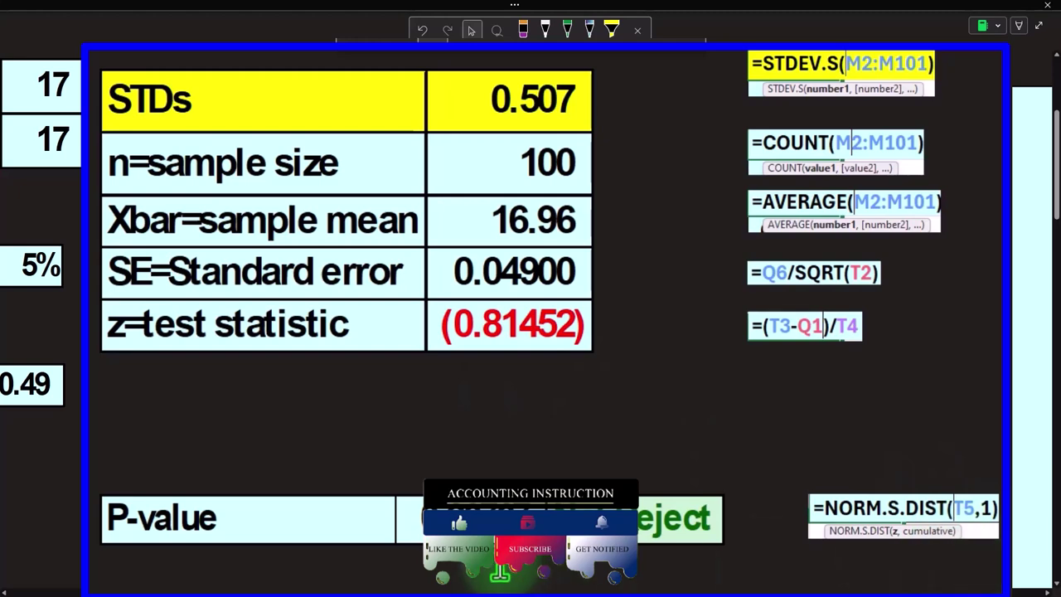
- Examine the orange lower tail of the bell curve chart, and return to the P-value row and alpha
drag(592, 592, 897, 592)
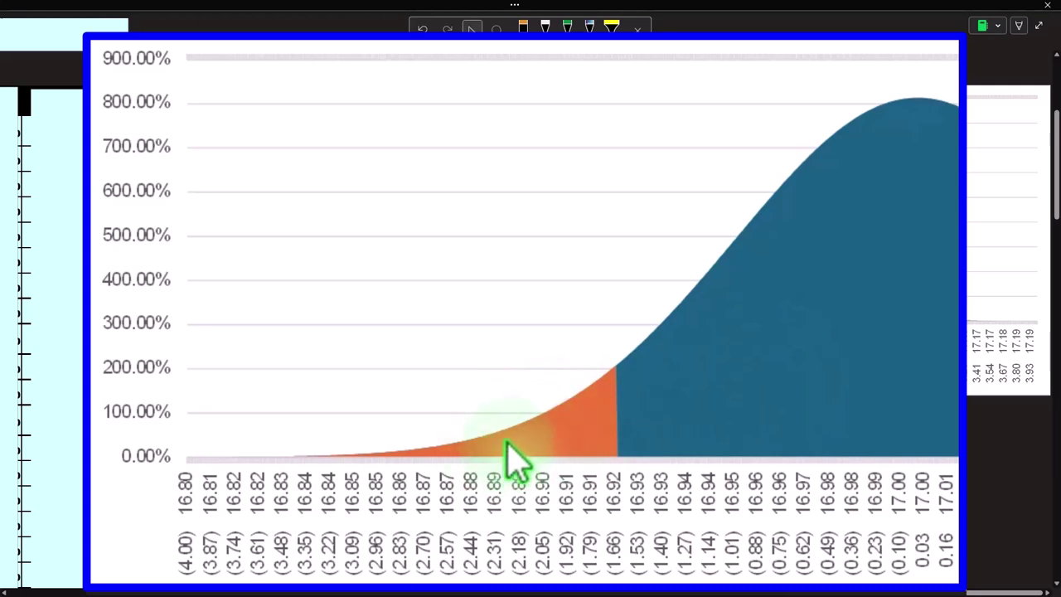
drag(851, 580, 587, 592)
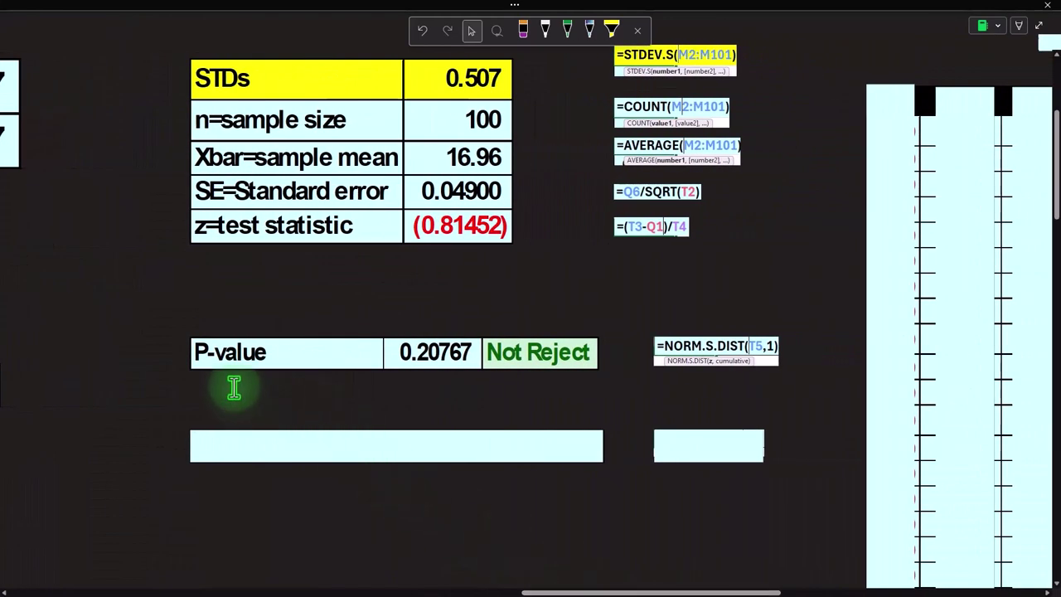
drag(554, 583, 490, 585)
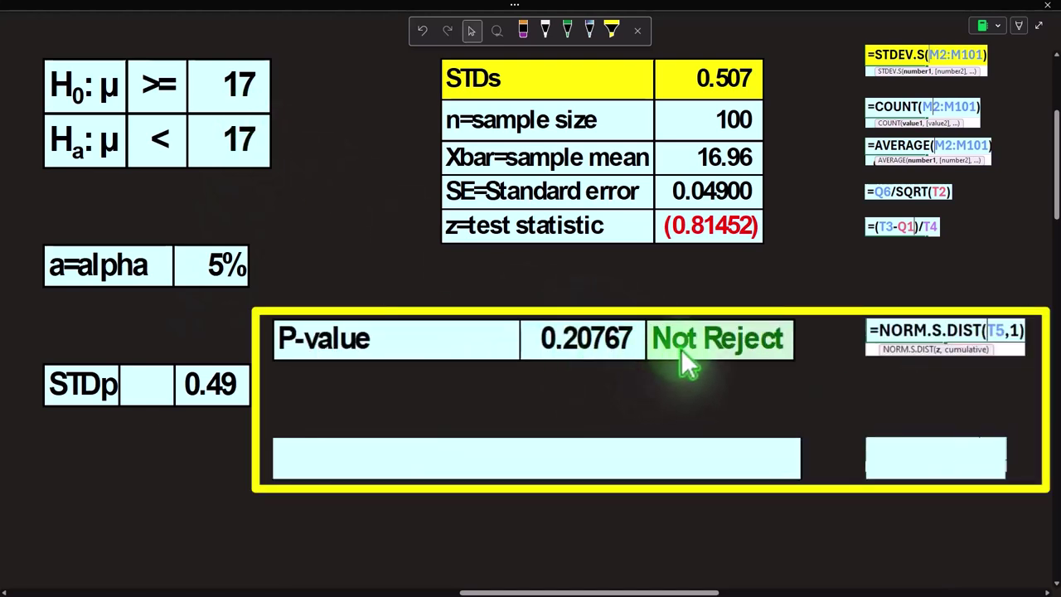
- Delete the blank covers over the Critical value row and its =NORM.S.INV(Q4) formula
click(530, 461)
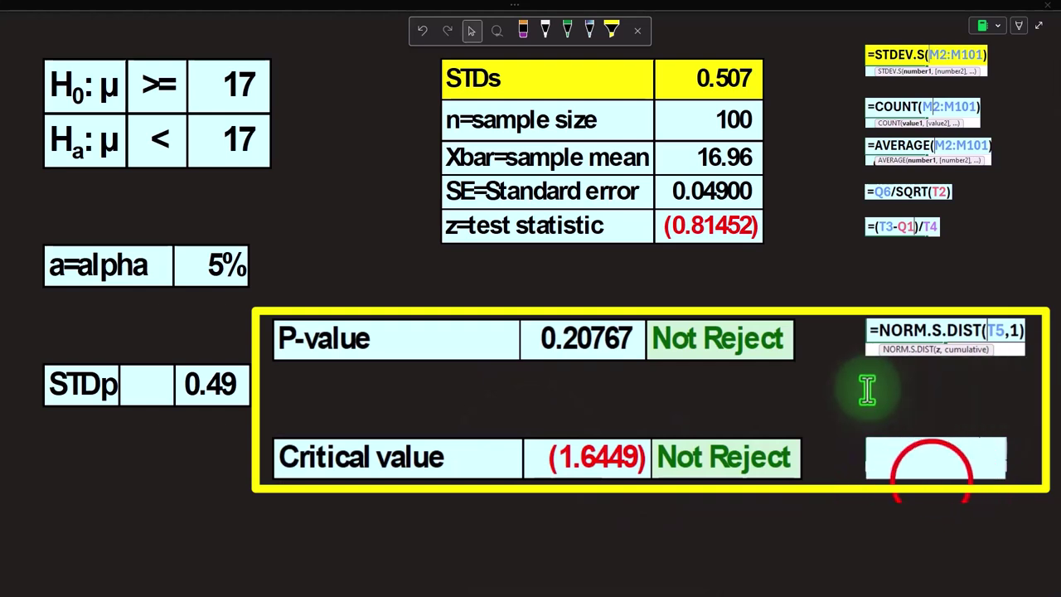
click(918, 430)
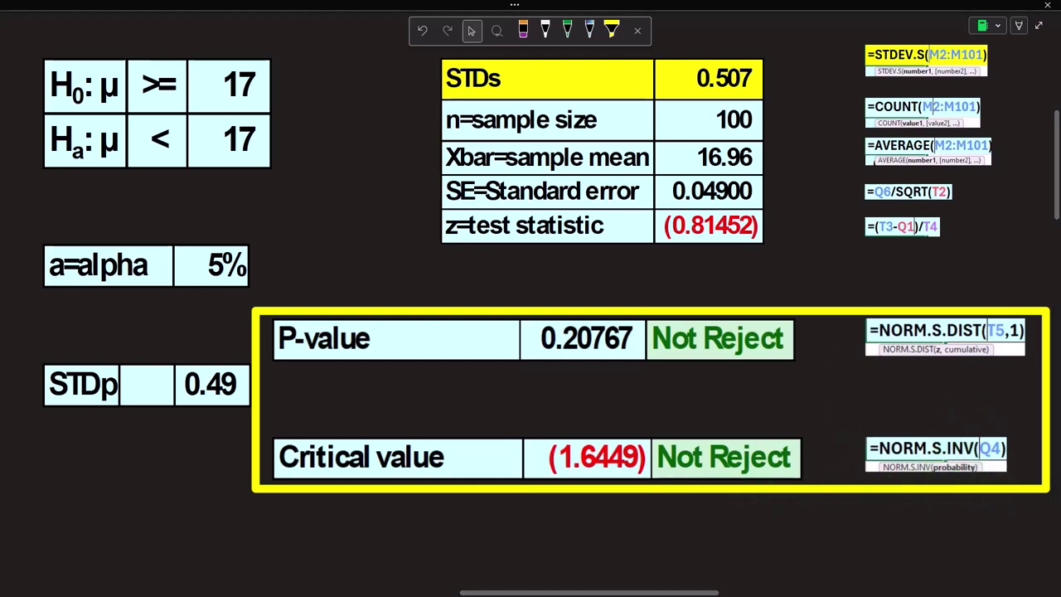
key(Right)
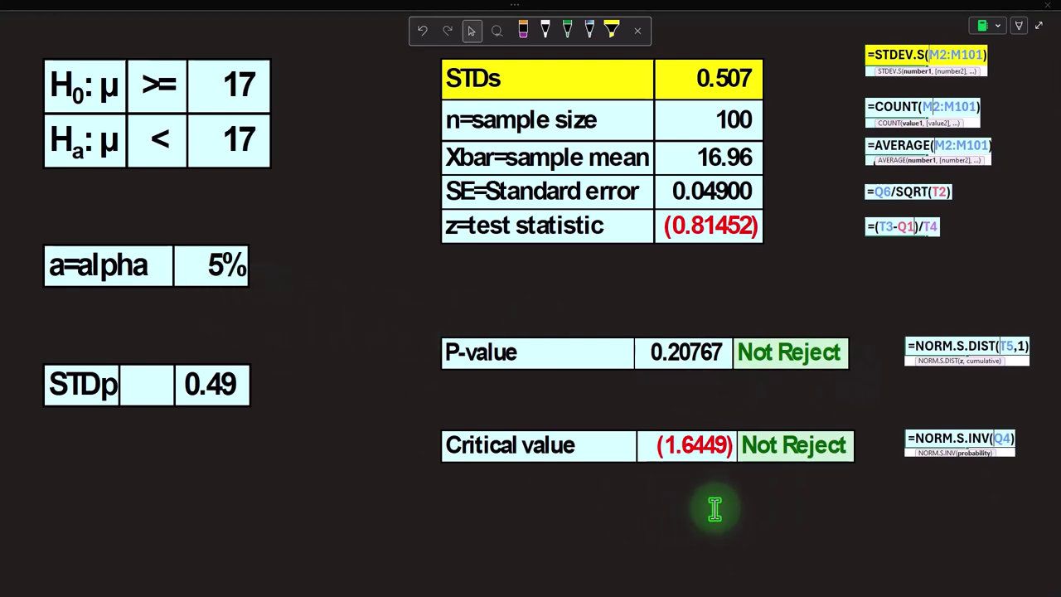
key(Right)
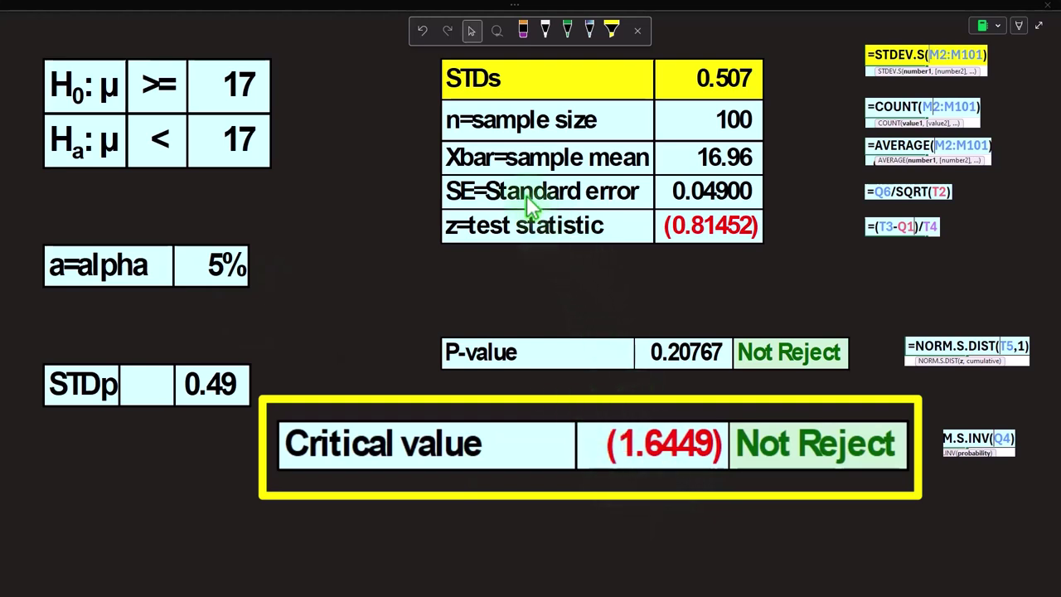
key(Right)
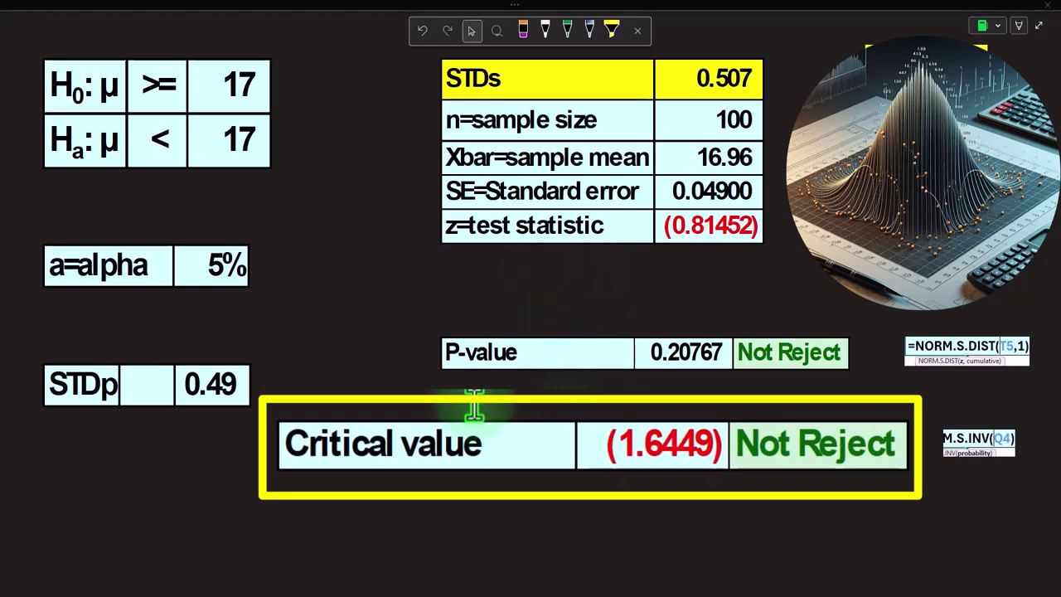
- Compare the critical value and z test statistic with the lower tail cutoff on the bell curve chart
click(658, 480)
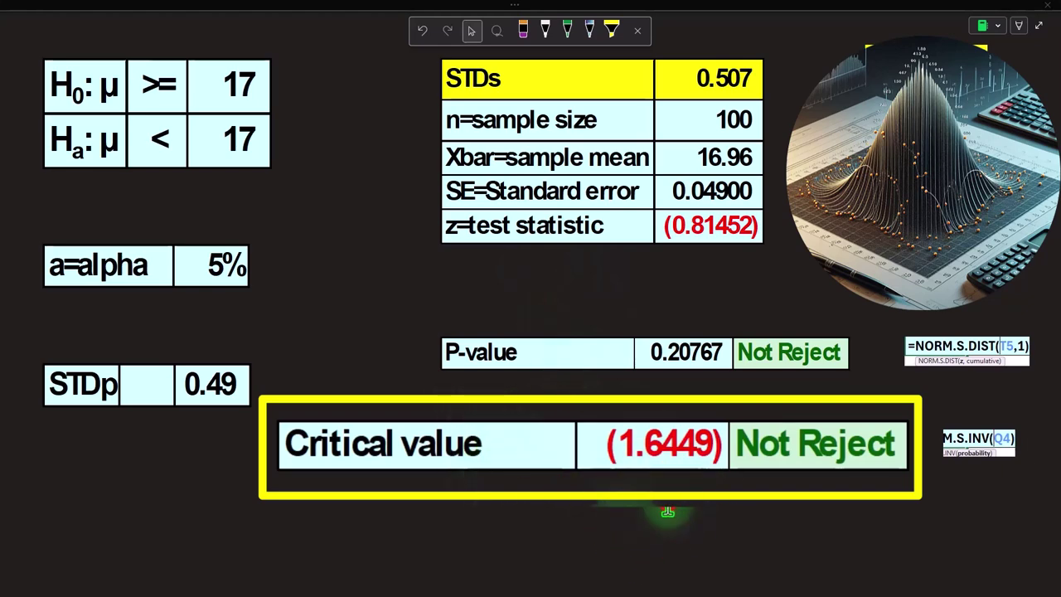
click(588, 559)
drag(580, 592, 895, 592)
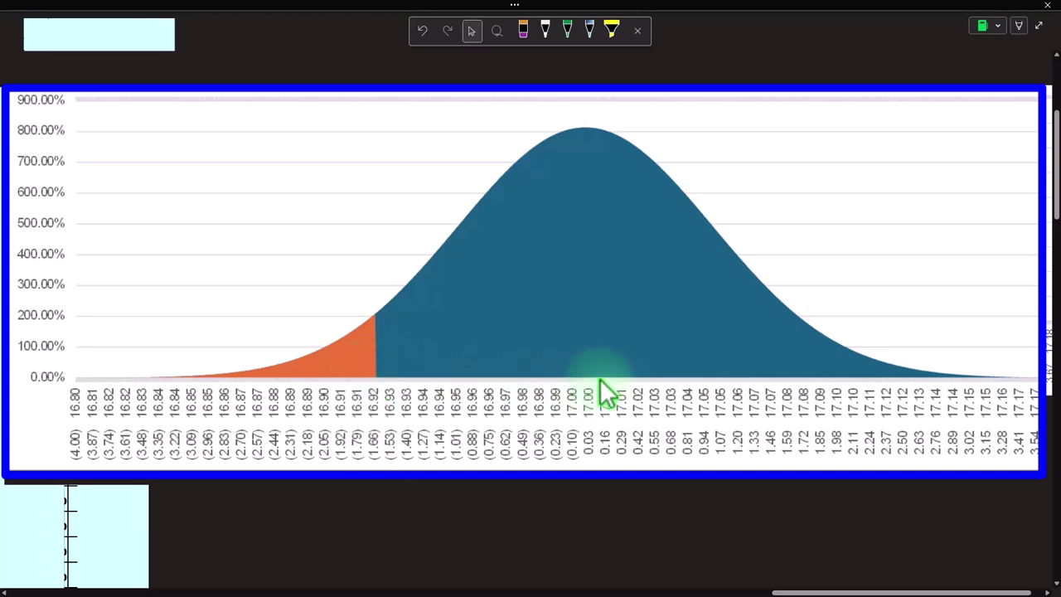
click(793, 580)
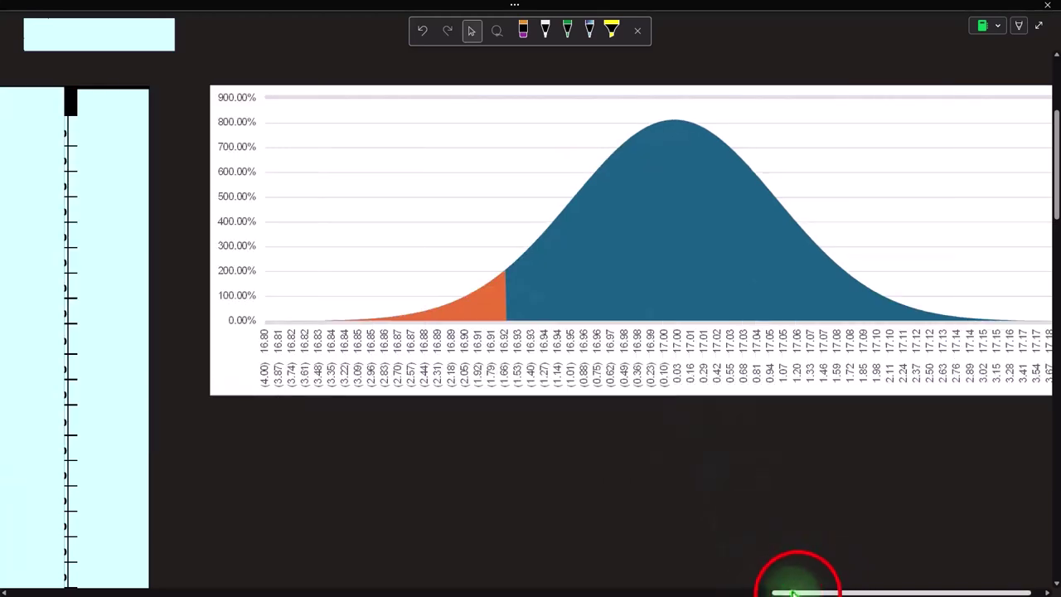
- Delete the blank cover over the Z column of the distribution table
drag(796, 592, 562, 578)
scroll(522, 478, up, 5)
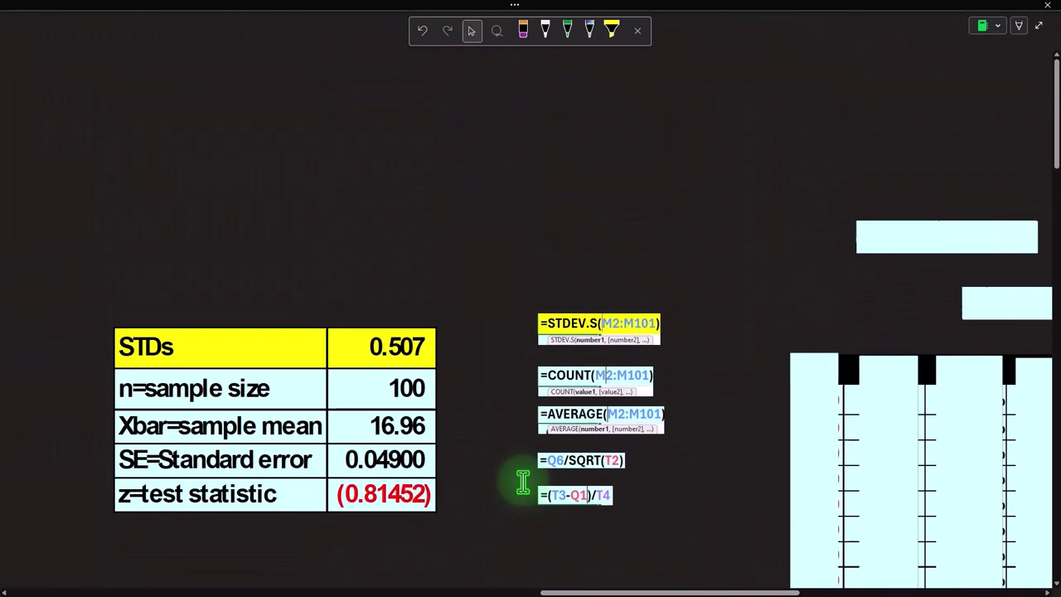
drag(621, 592, 737, 592)
scroll(533, 308, down, 4)
click(330, 248)
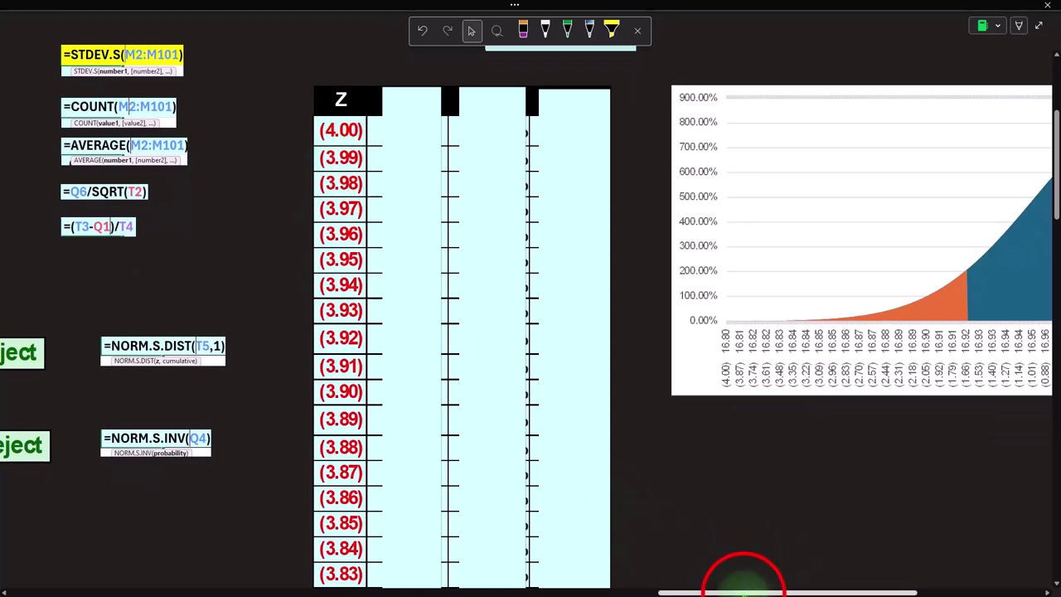
- Check the z and x scale along the bell curve's axis, and delete the blank cover over the table's x column
drag(743, 594, 845, 590)
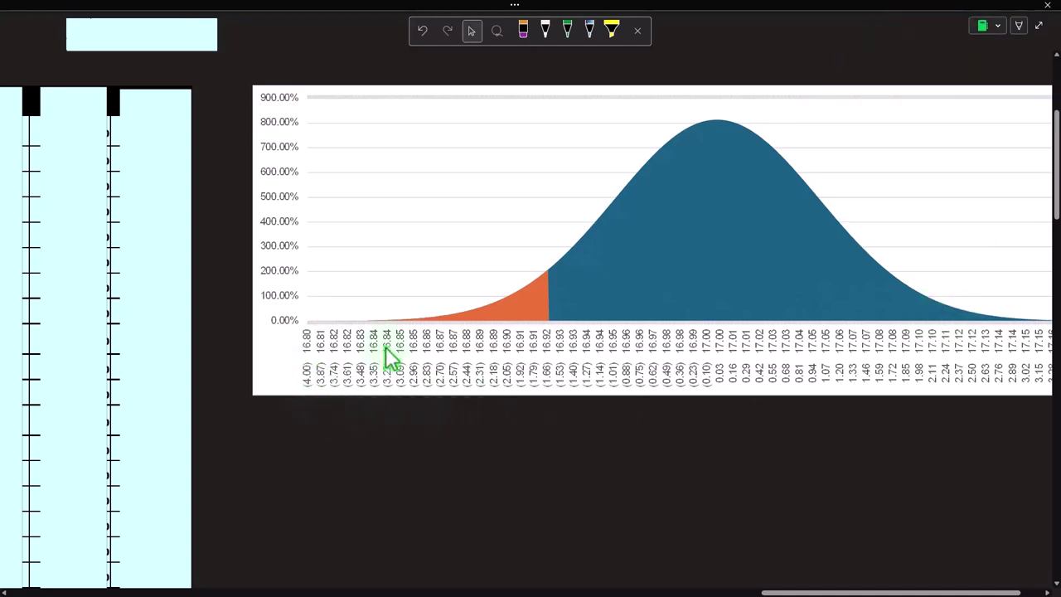
click(912, 590)
drag(912, 590, 936, 590)
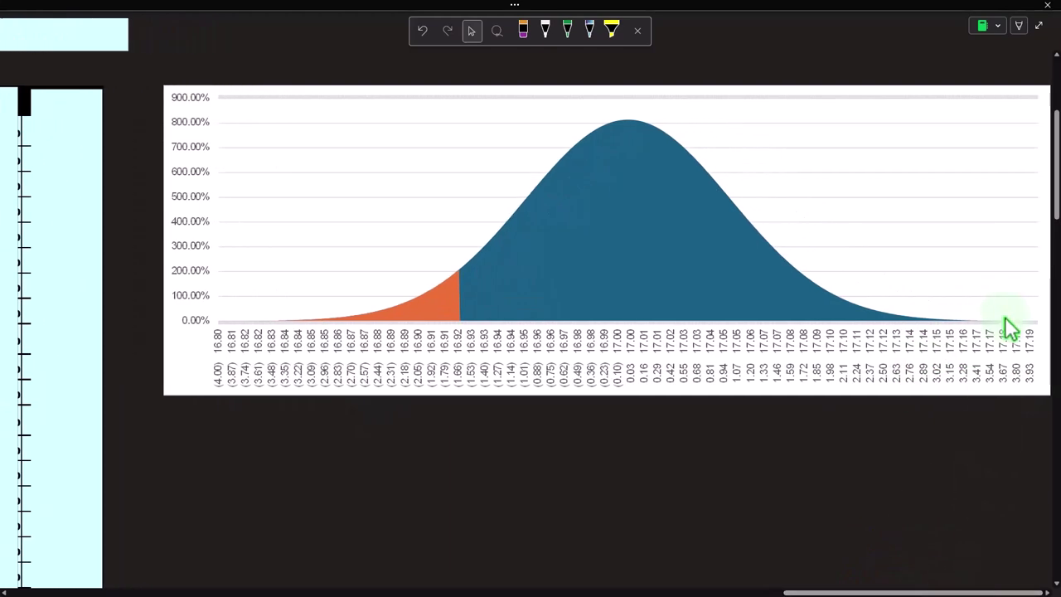
drag(912, 590, 787, 590)
click(361, 142)
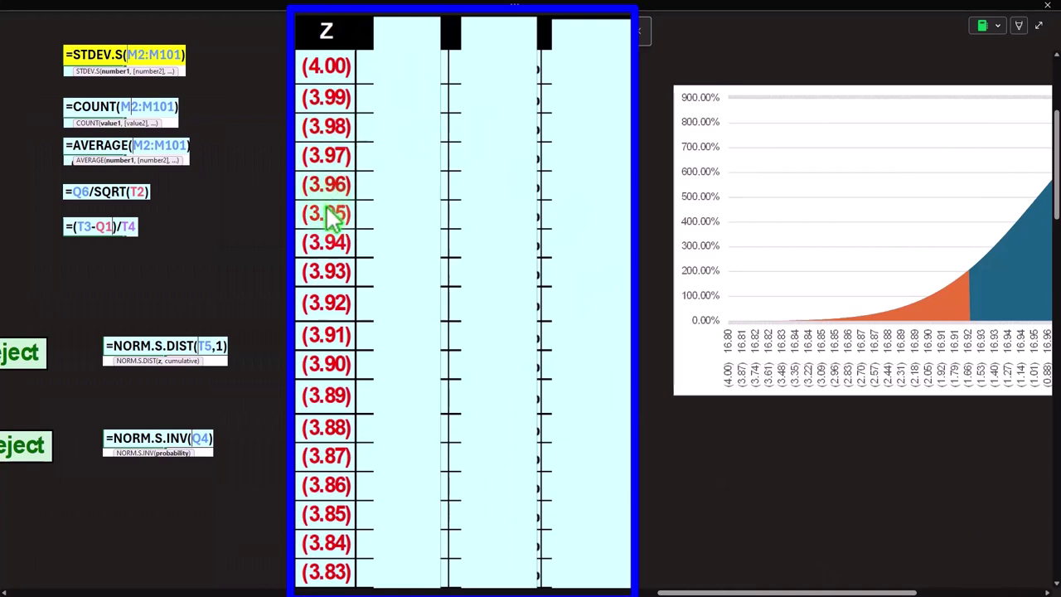
click(388, 58)
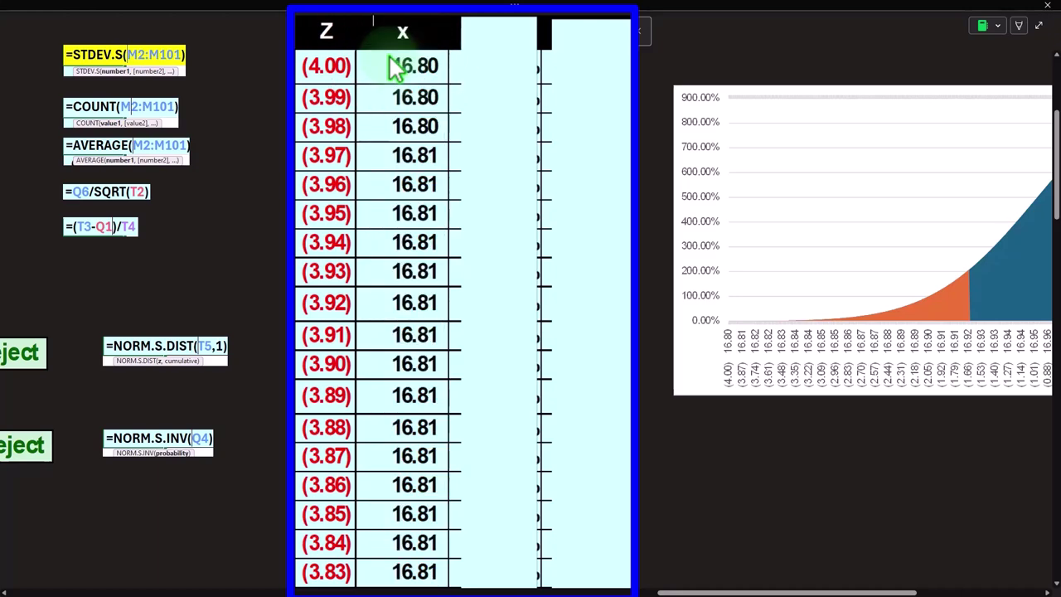
- Switch to the Calculator and multiply the standard error 0.049 by 4
click(682, 574)
drag(682, 590, 611, 590)
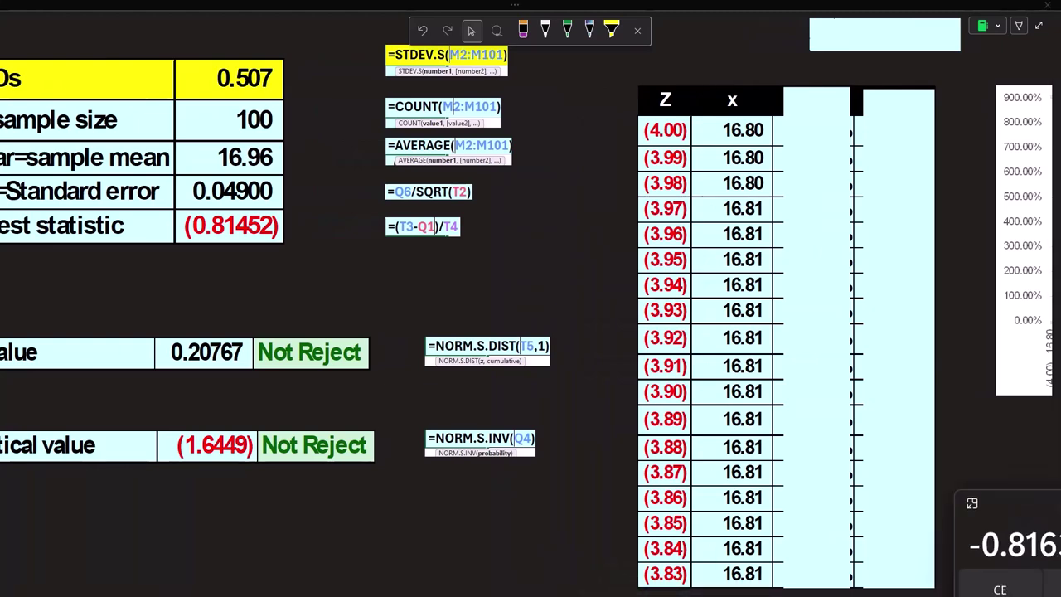
click(497, 556)
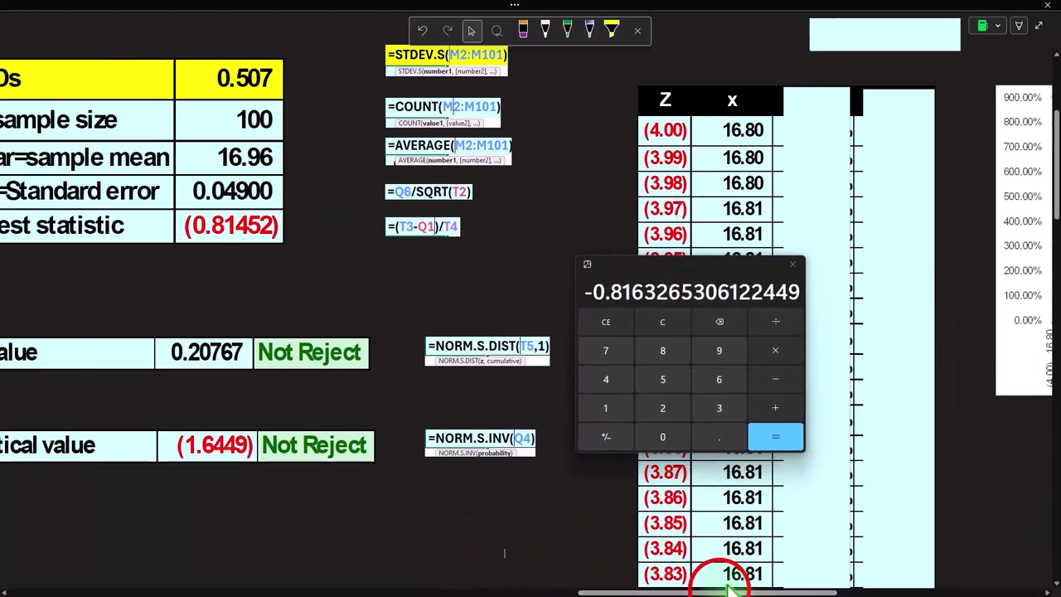
scroll(531, 552, left, 4)
scroll(563, 539, up, 1)
scroll(530, 332, up, 1)
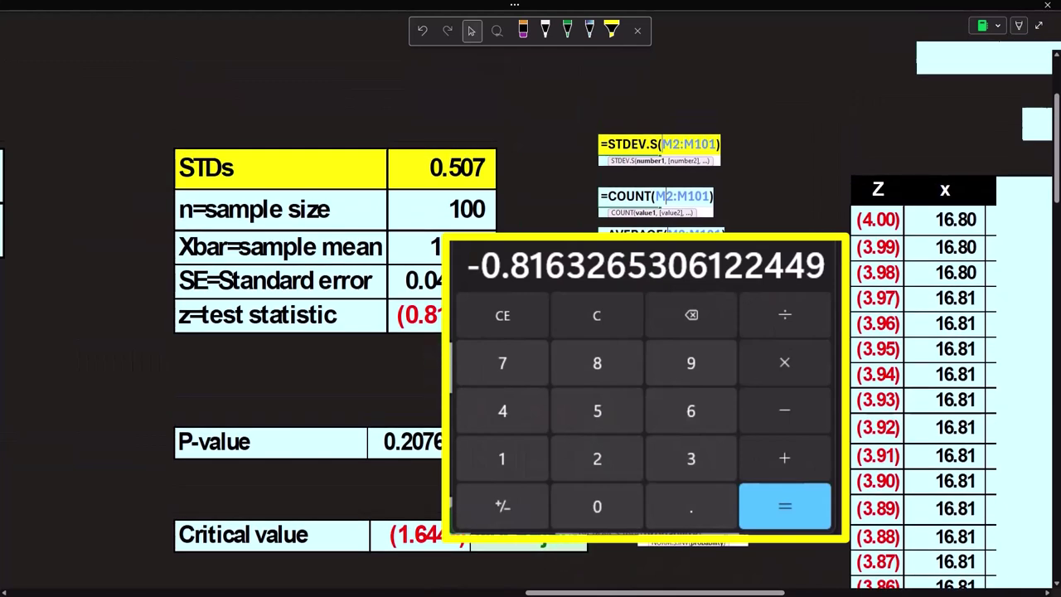
click(571, 324)
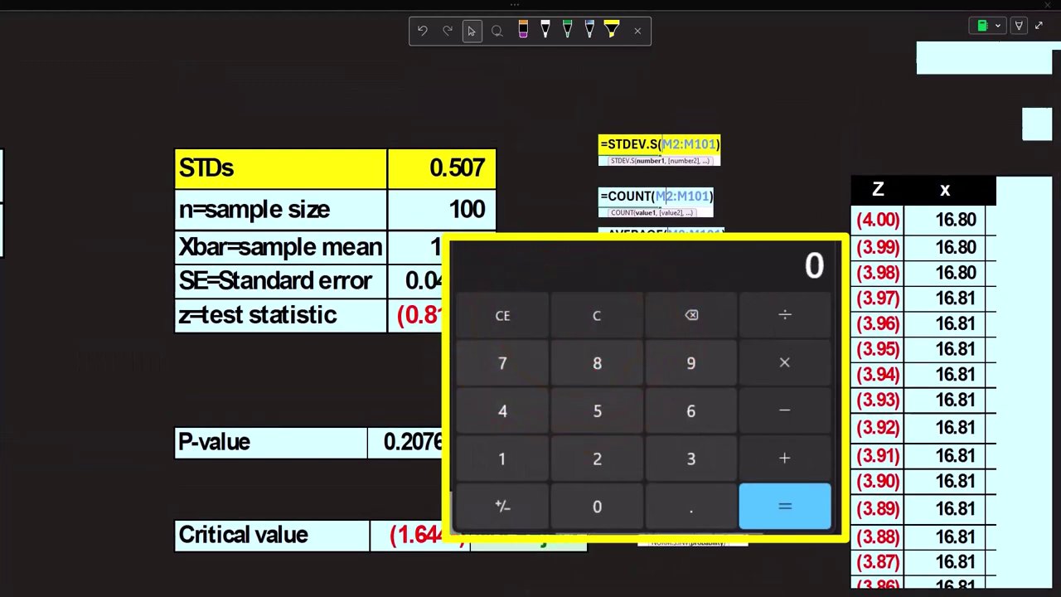
text(.049*4)
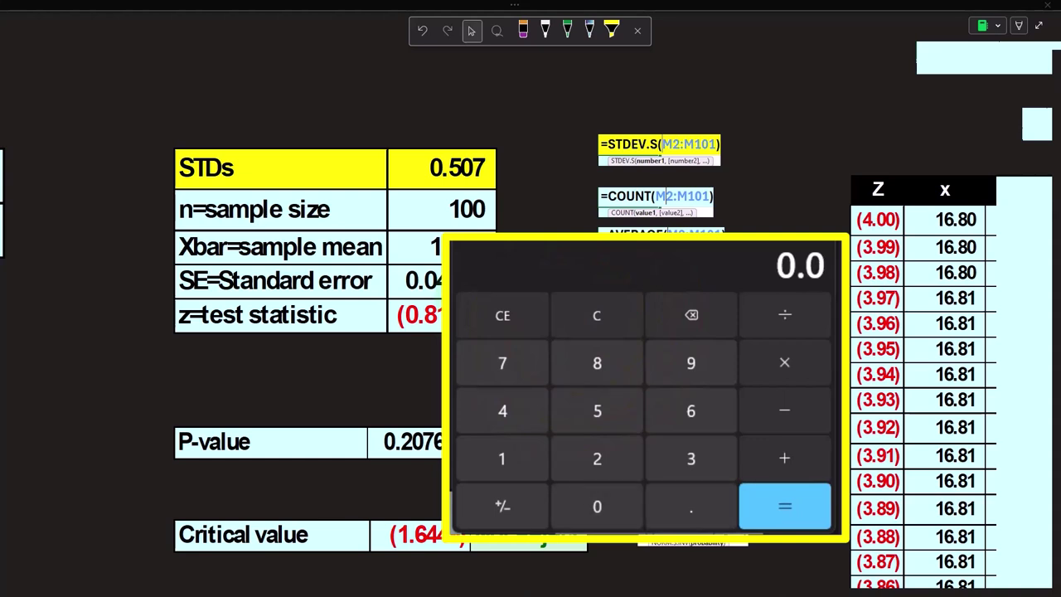
key(Return)
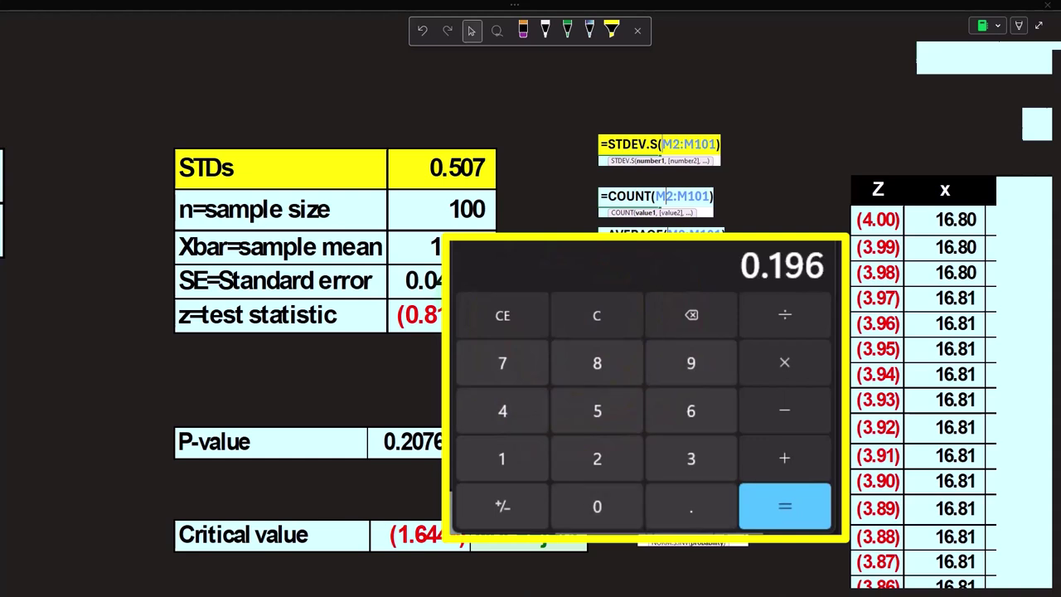
- Subtract the hypothesized mean of 17 from the calculator's result
drag(785, 311, 791, 547)
drag(738, 590, 663, 591)
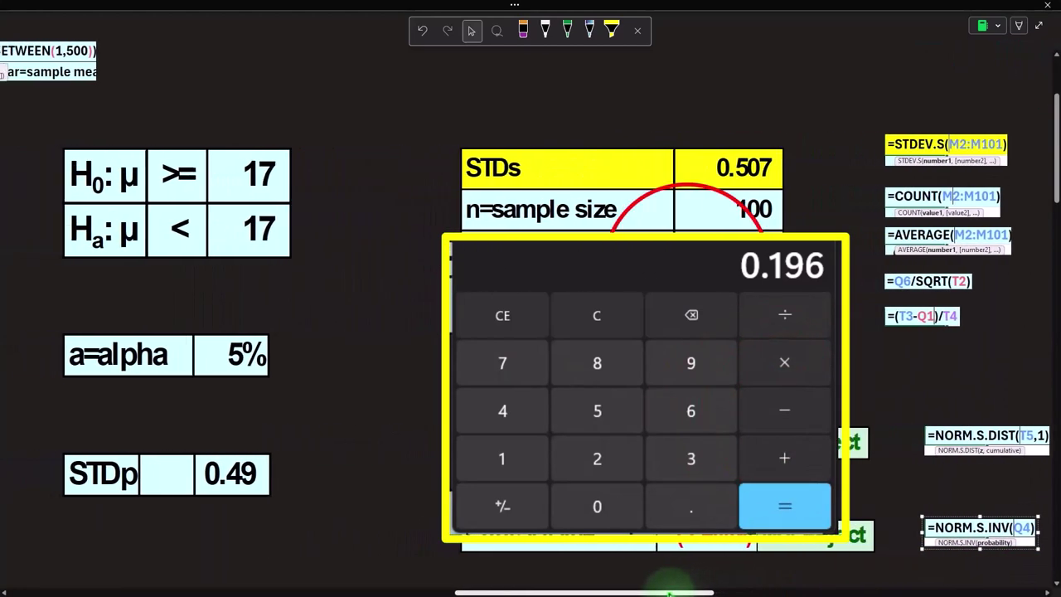
drag(655, 258, 658, 265)
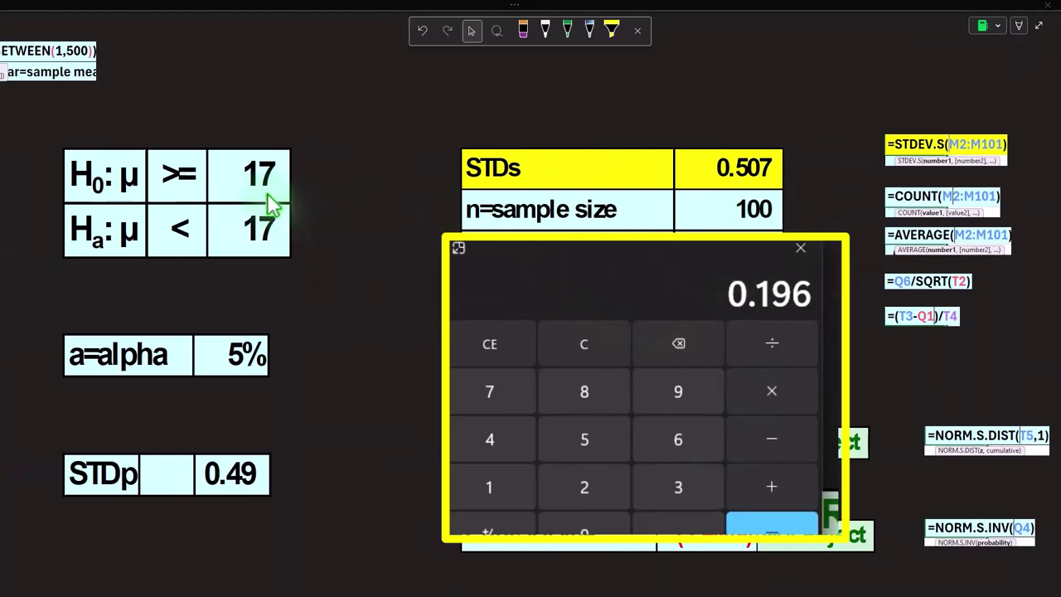
click(761, 437)
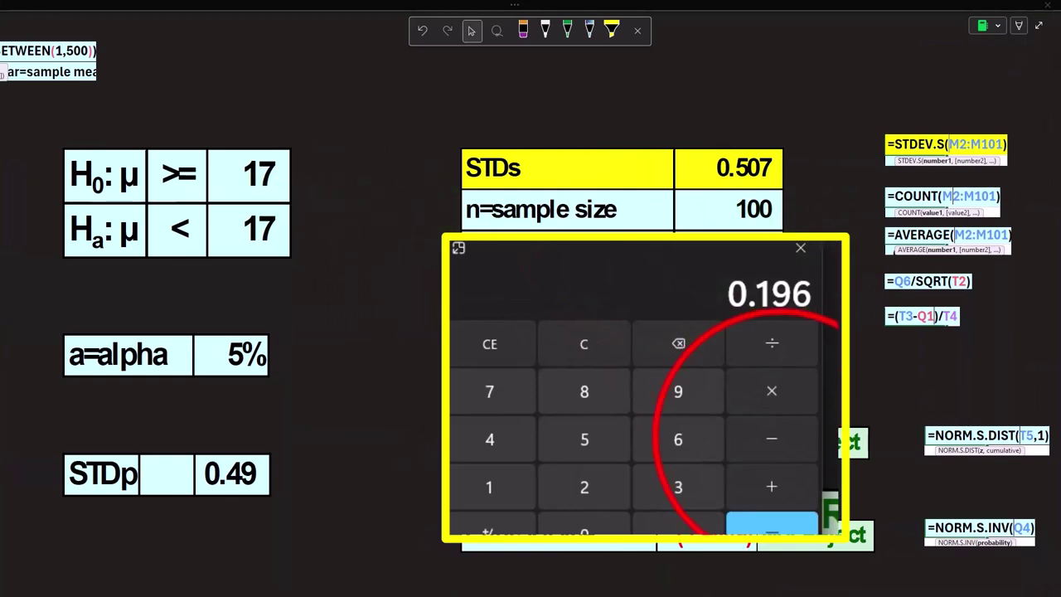
text(17)
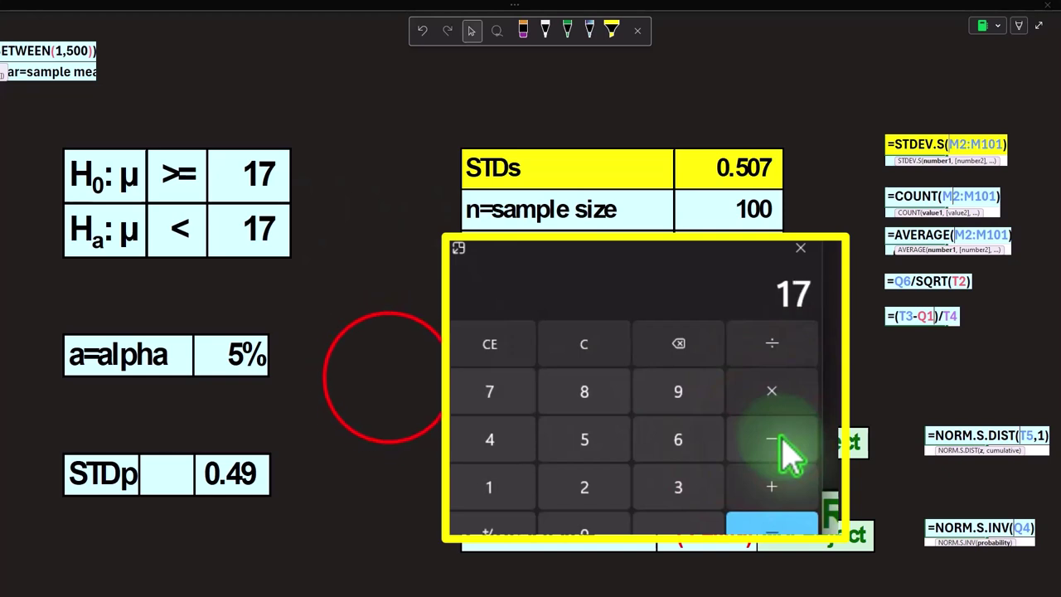
key(Return)
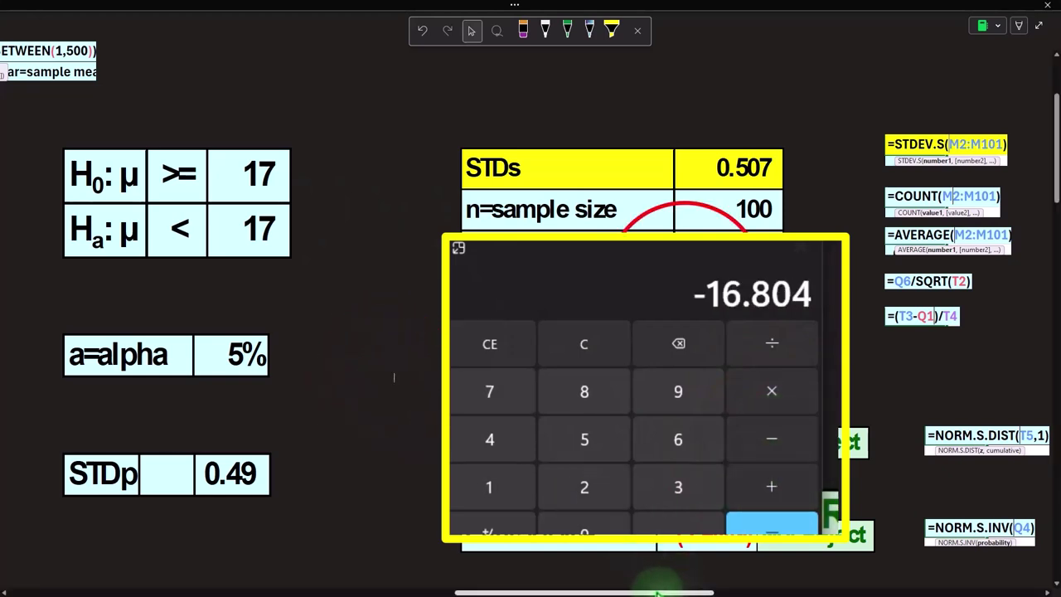
- Compare the calculated result with the first value in the table's x column, and close the calculator
drag(687, 276, 915, 276)
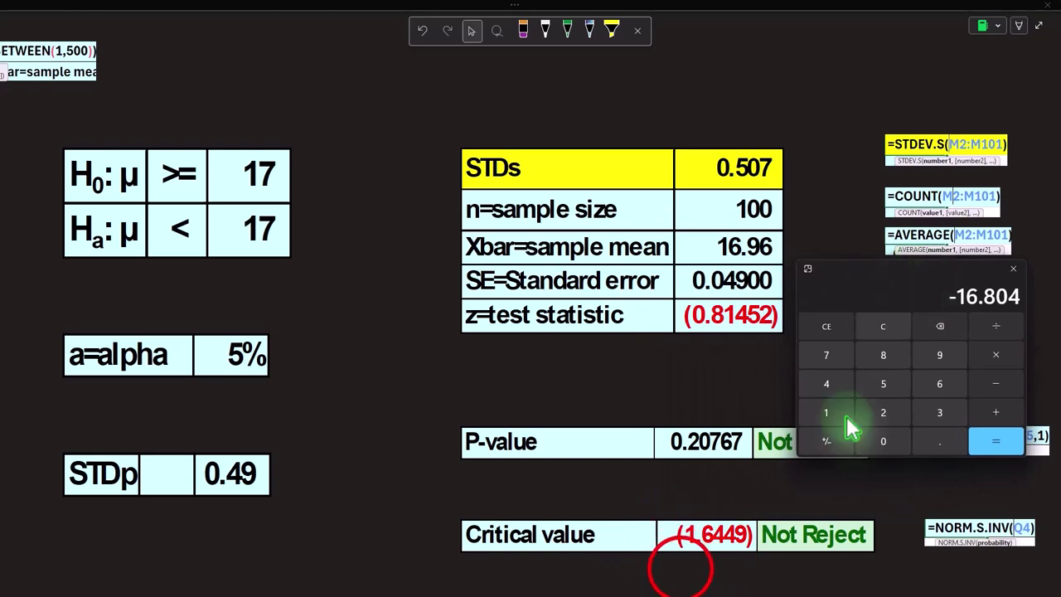
drag(673, 590, 865, 590)
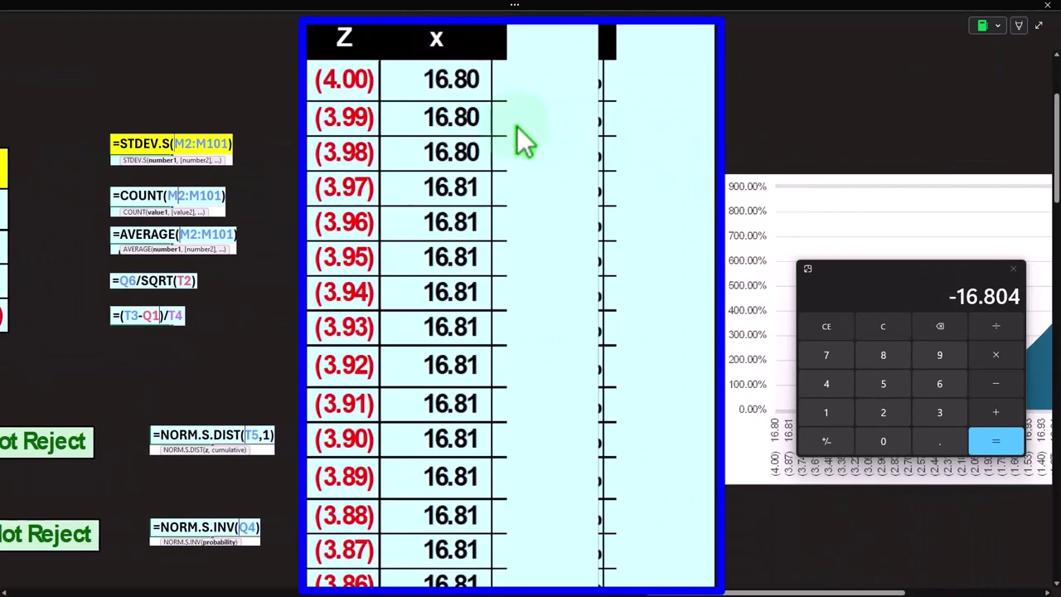
click(907, 271)
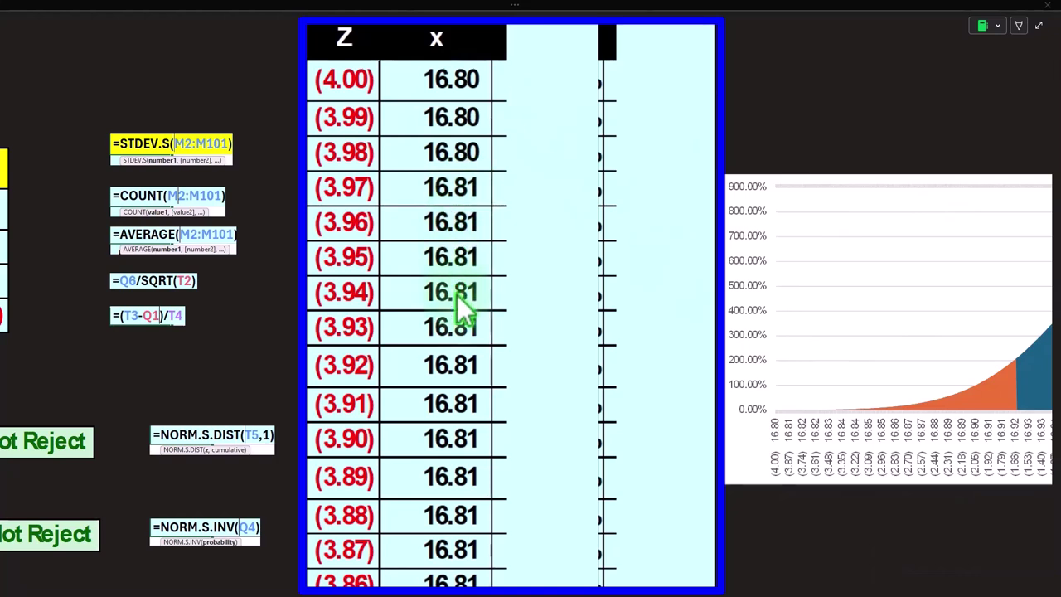
- Delete the blank covers over the P(X) column and its =NORM.DIST(X2,$Q$1,$T$4,0) formula
click(544, 121)
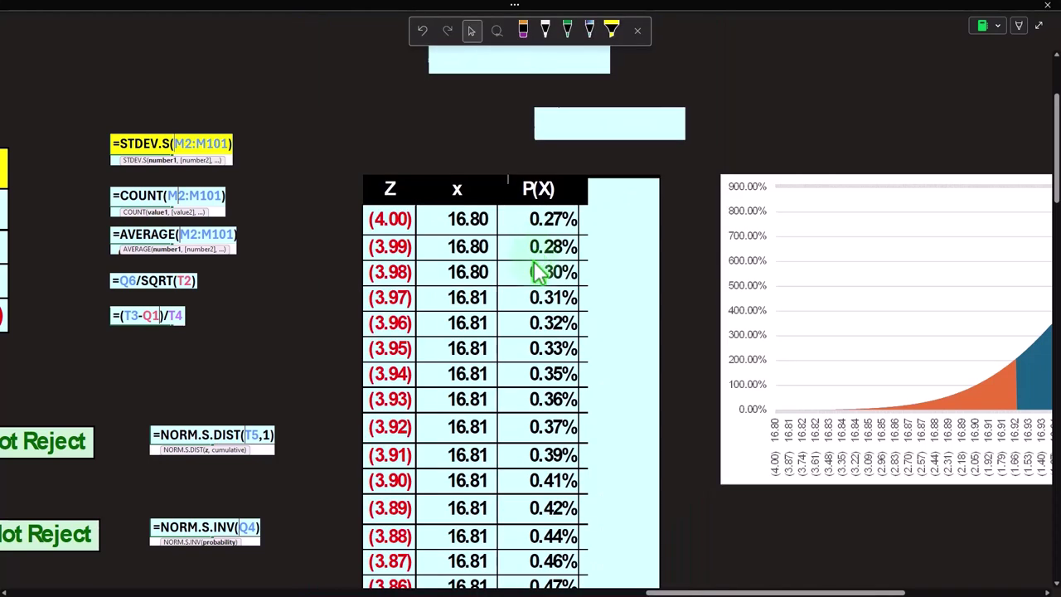
scroll(485, 107, up, 1)
click(504, 145)
double_click(545, 65)
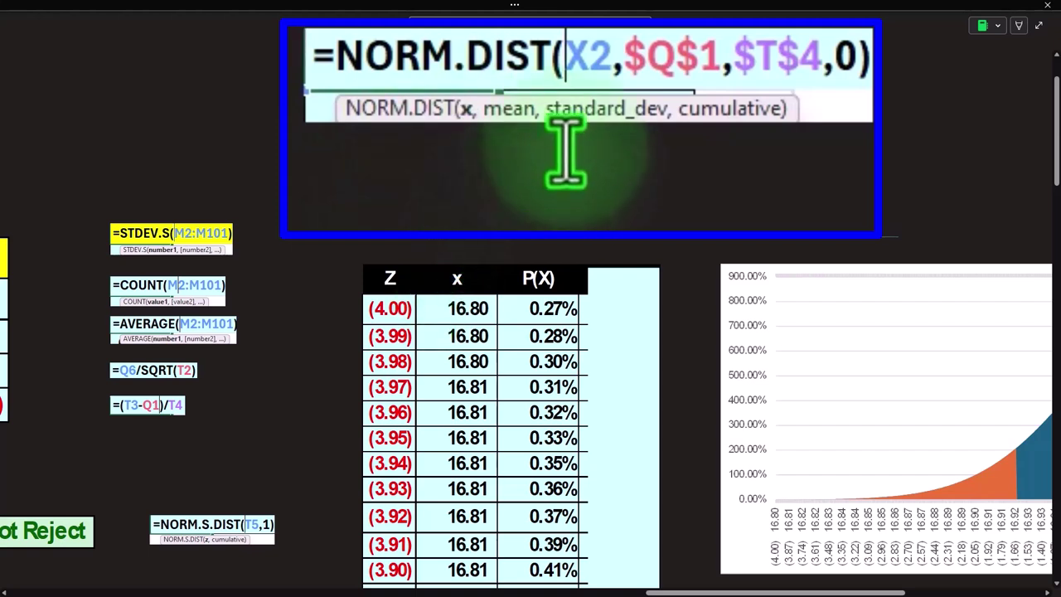
- Check the mean and standard error that the P(X) formula uses, and delete the blank cover over the z<-1.645 column
drag(680, 588, 537, 590)
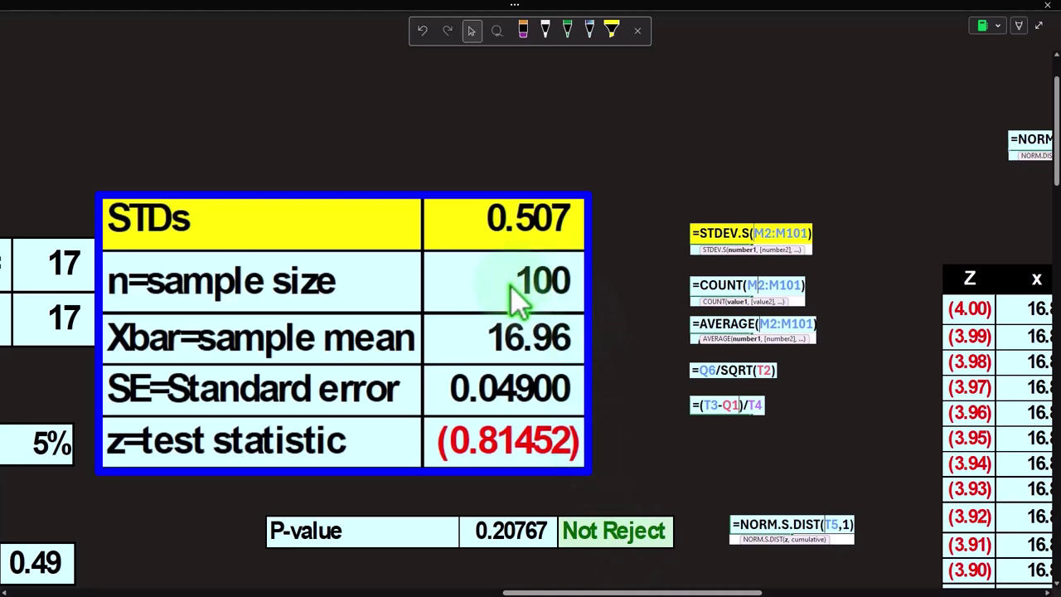
click(610, 585)
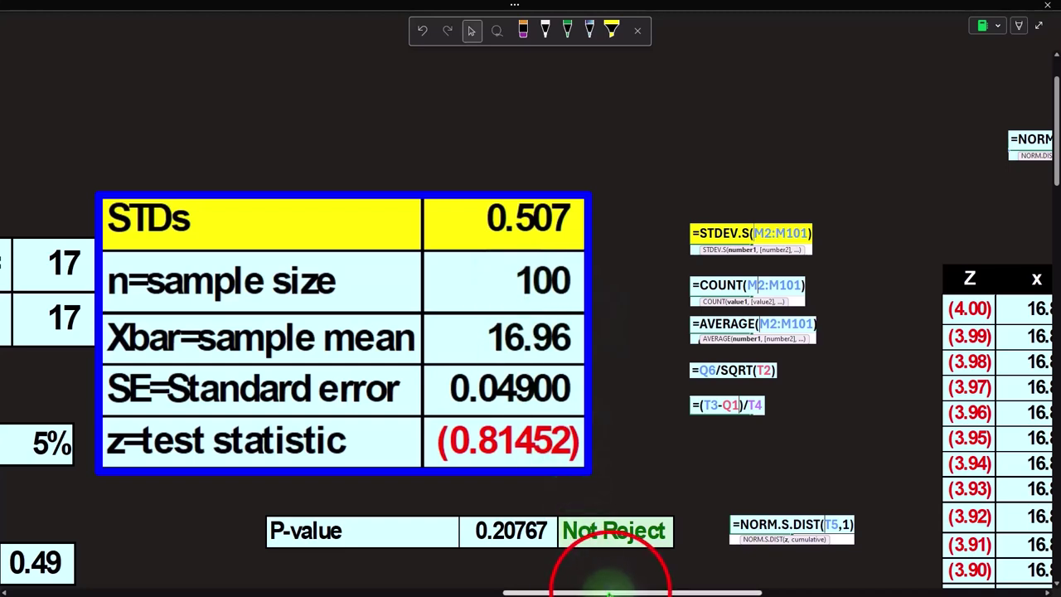
drag(610, 585, 786, 587)
click(449, 345)
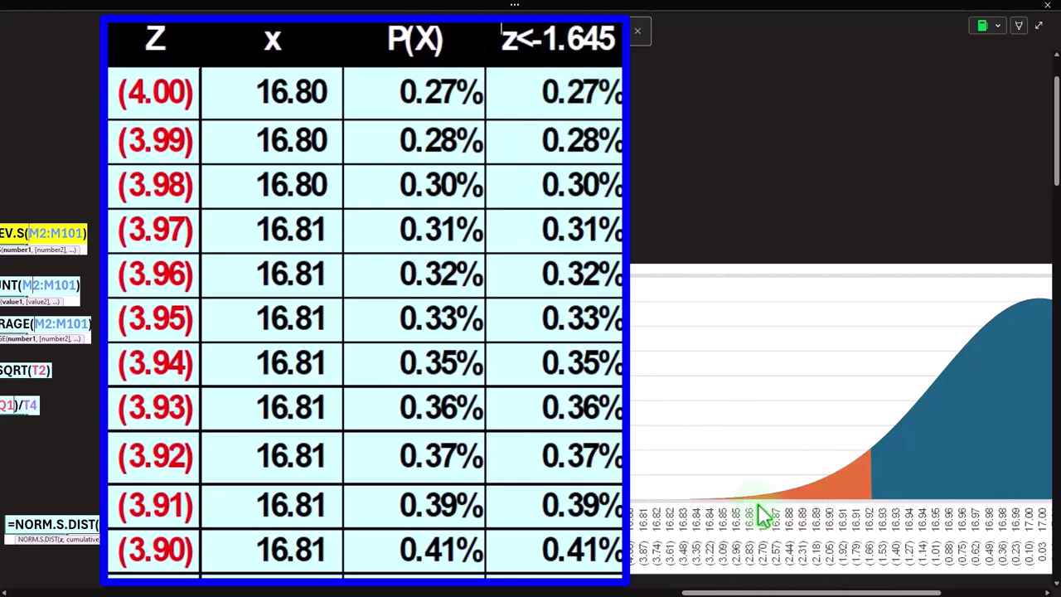
- Check the Critical value row, and delete the blank cover over the =IF(W2<$T$9,Y2," ") formula above the table
click(766, 592)
drag(765, 592, 628, 592)
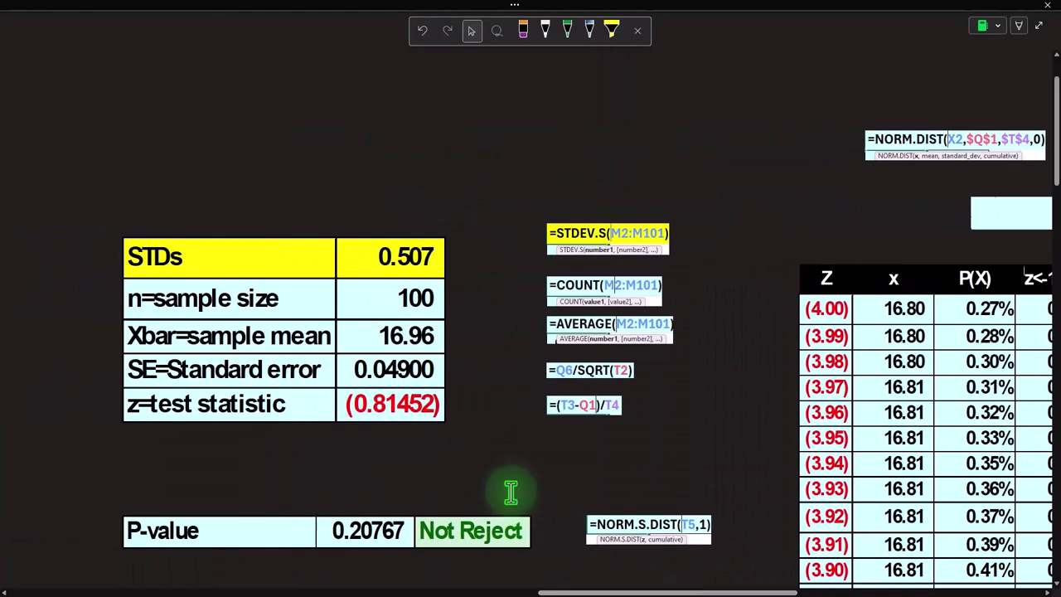
scroll(501, 490, down, 2)
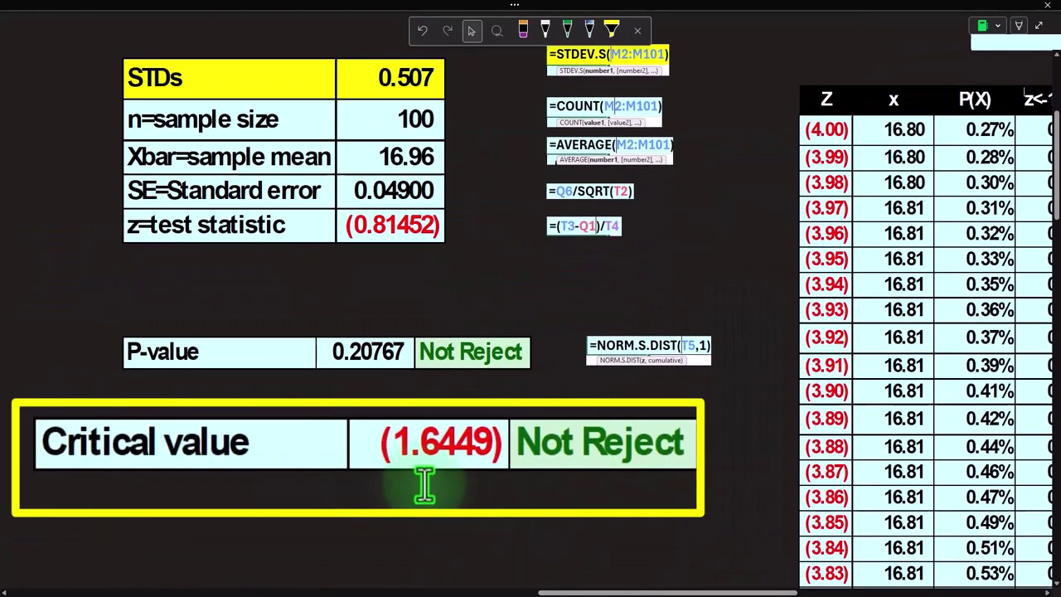
drag(709, 592, 825, 590)
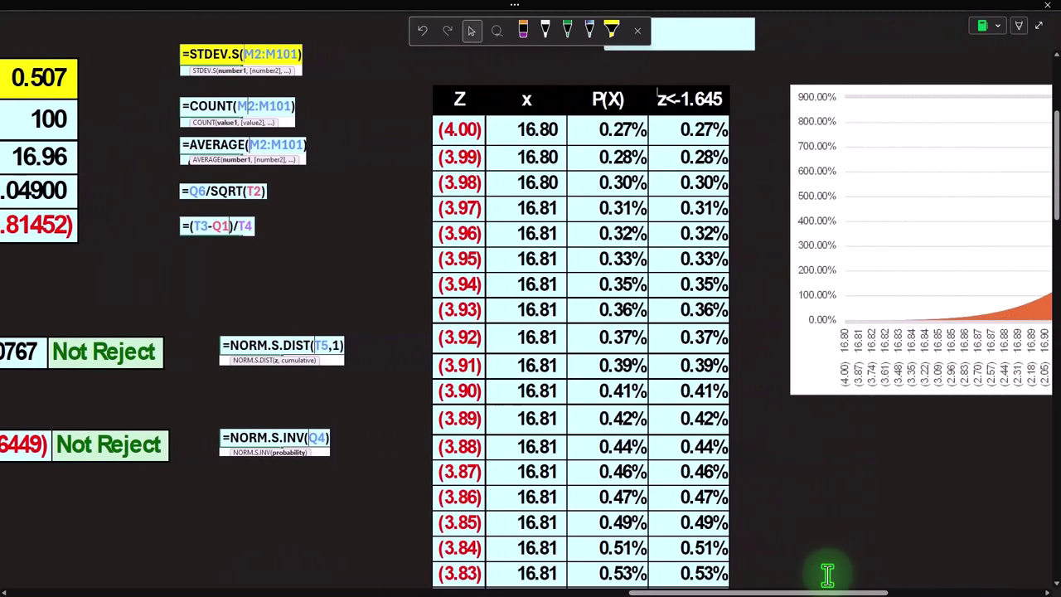
scroll(722, 118, up, 1)
click(731, 116)
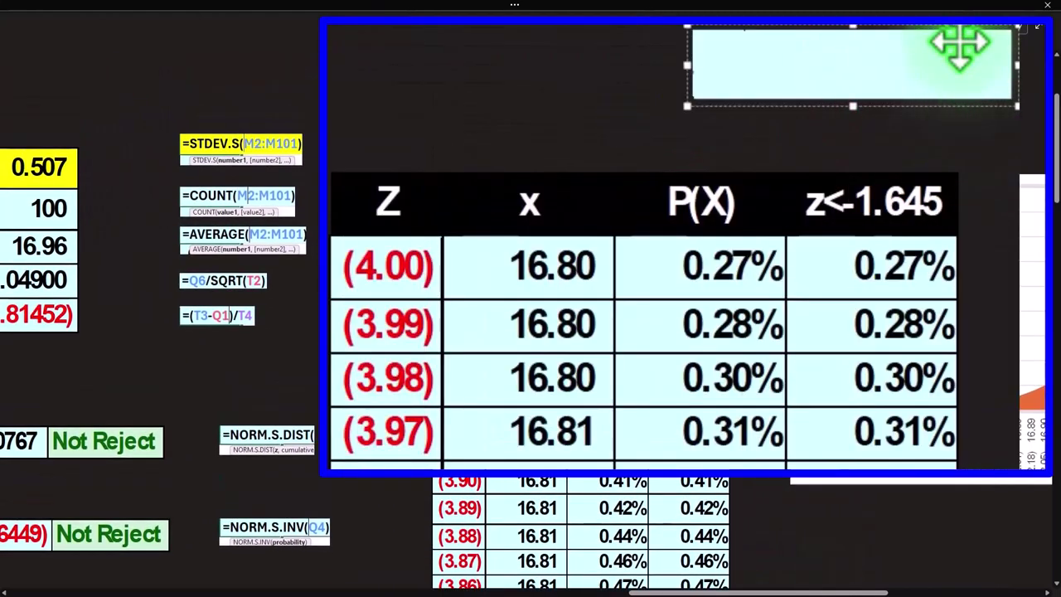
key(ctrl+v)
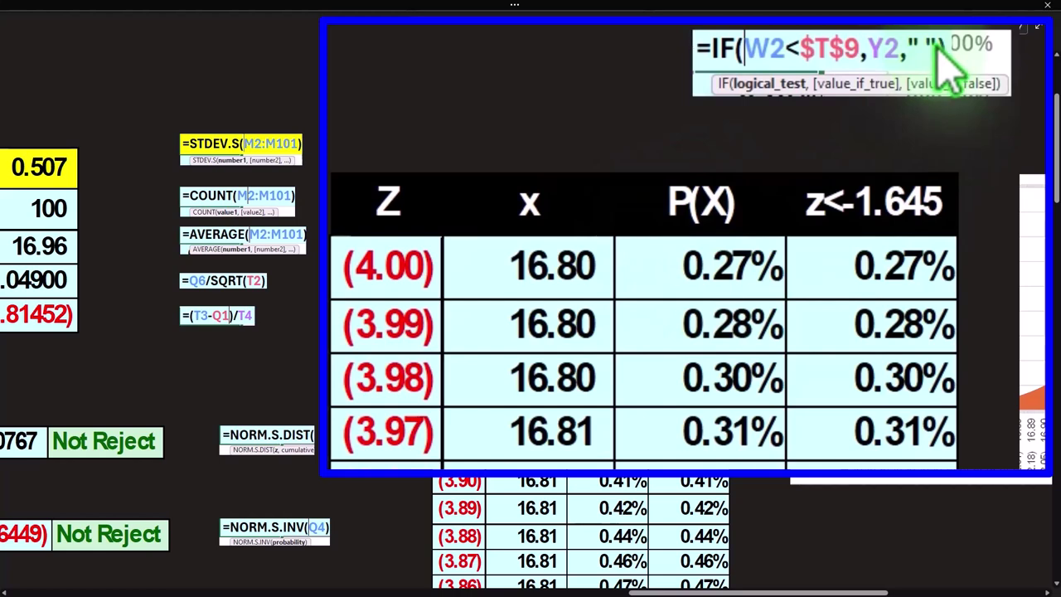
- Examine the P(X) and z<-1.645 columns down to the table's last row, and return to the header
scroll(757, 540, down, 1)
scroll(757, 540, down, 10)
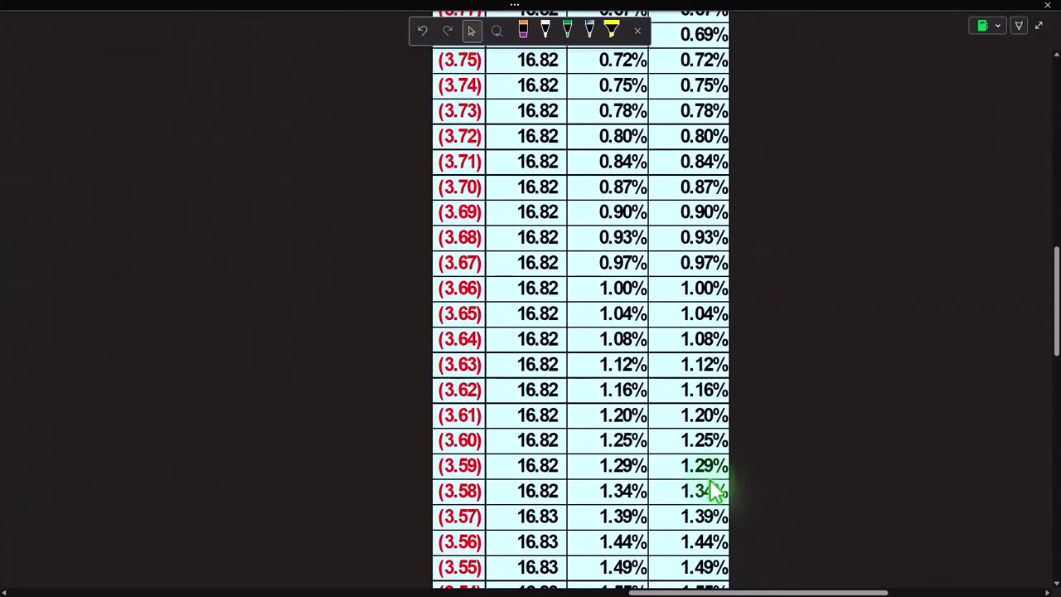
scroll(667, 448, down, 6)
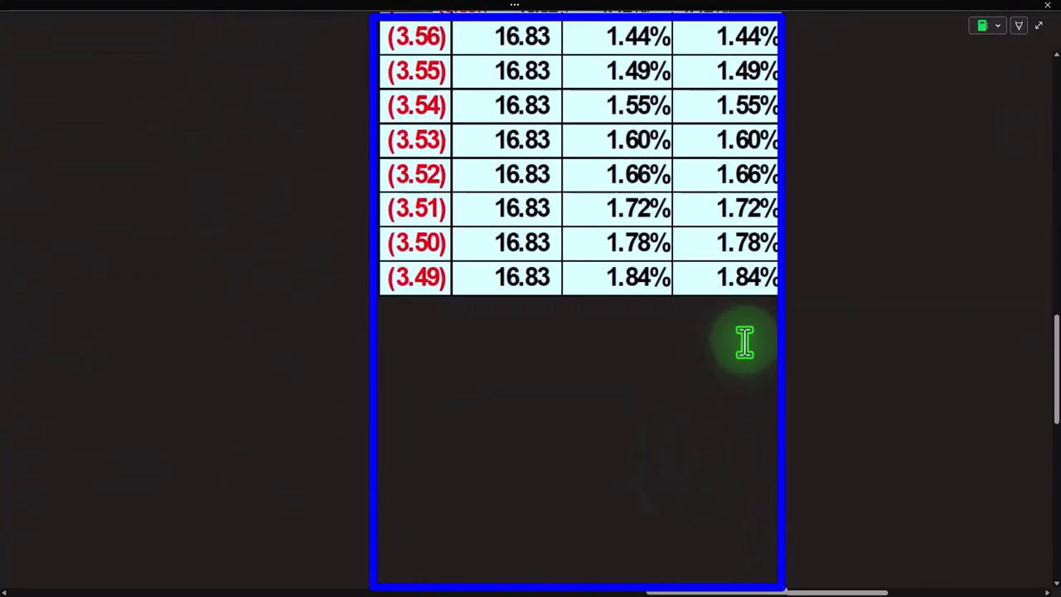
scroll(750, 340, up, 8)
scroll(757, 347, up, 10)
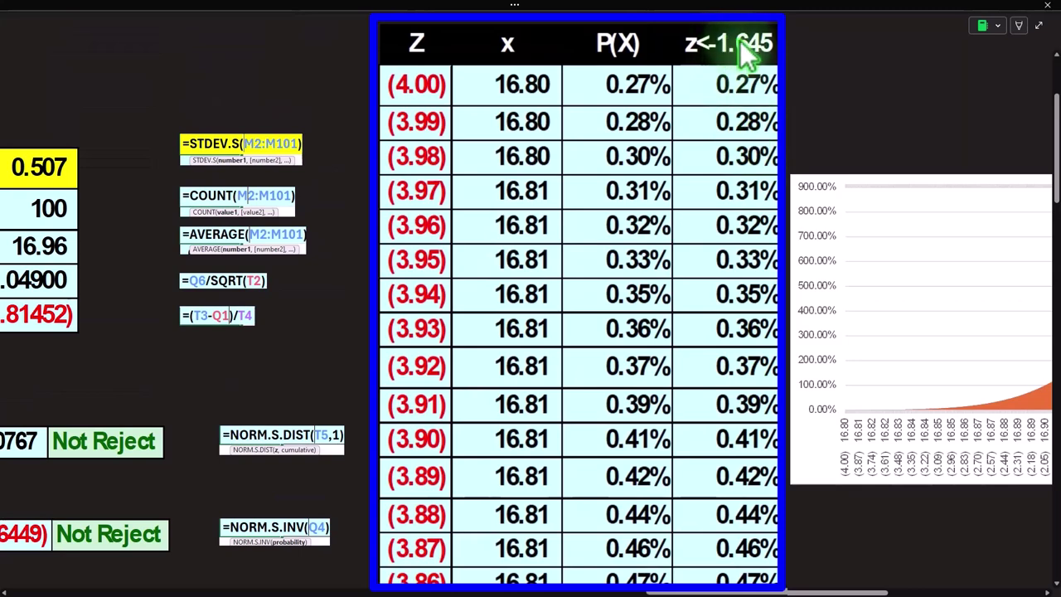
- Compare the bell curve chart and its orange lower tail with the P(X) and z<-1.645 columns
drag(756, 590, 886, 590)
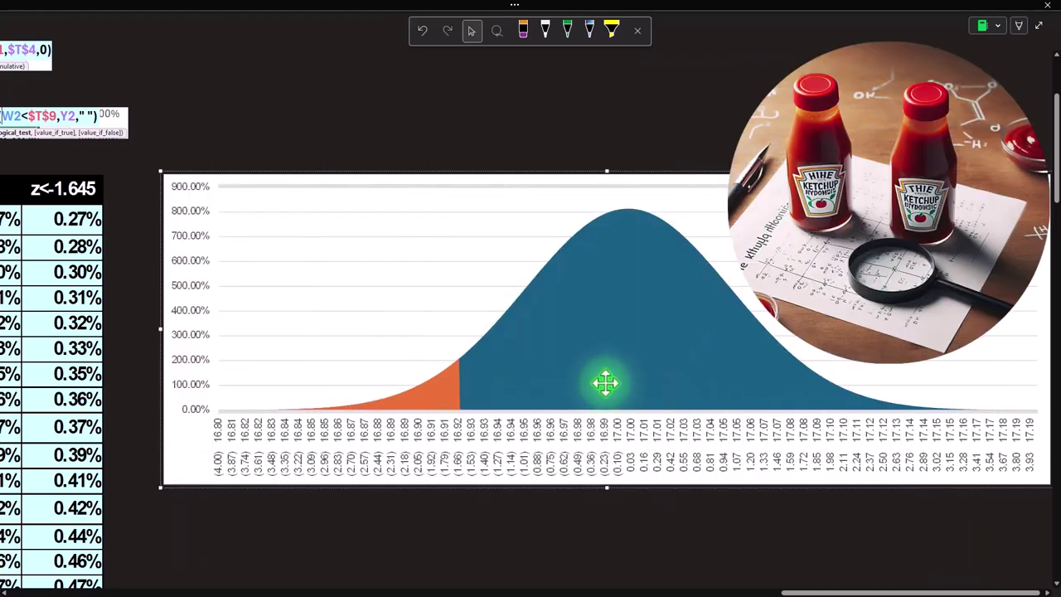
drag(820, 593, 756, 592)
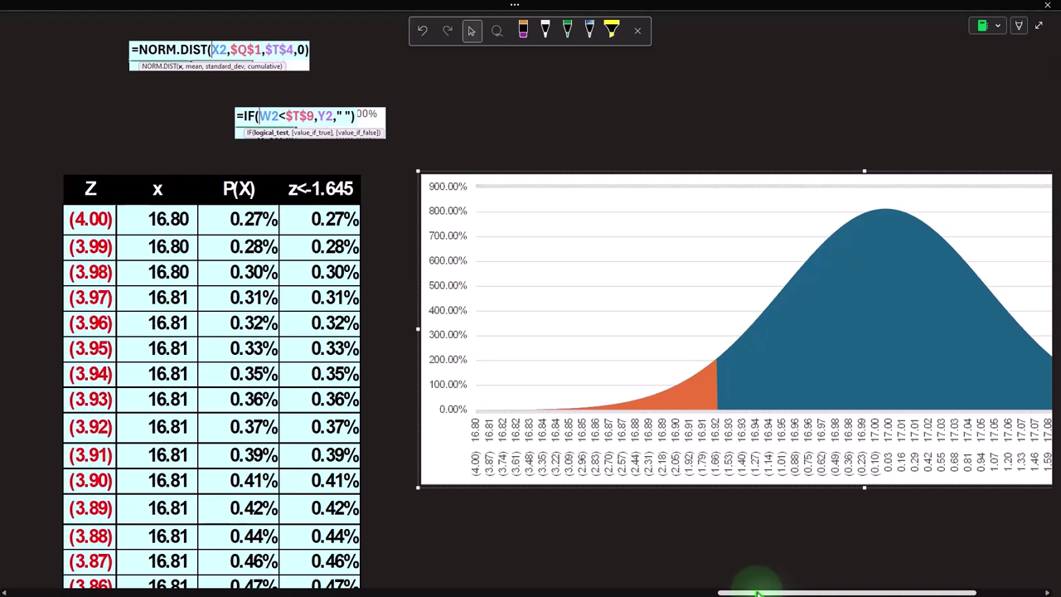
click(548, 524)
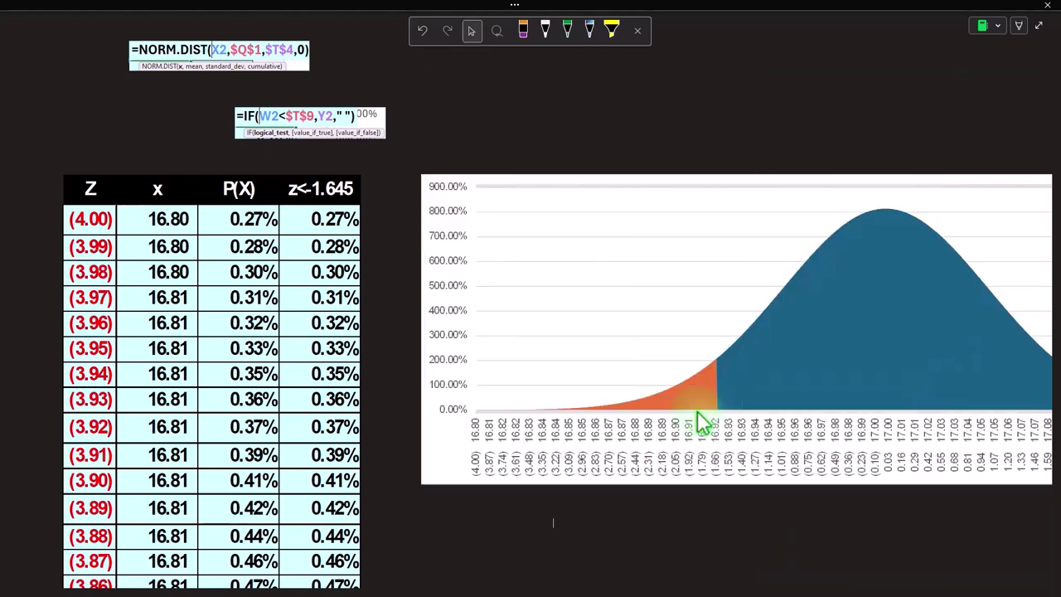
click(522, 521)
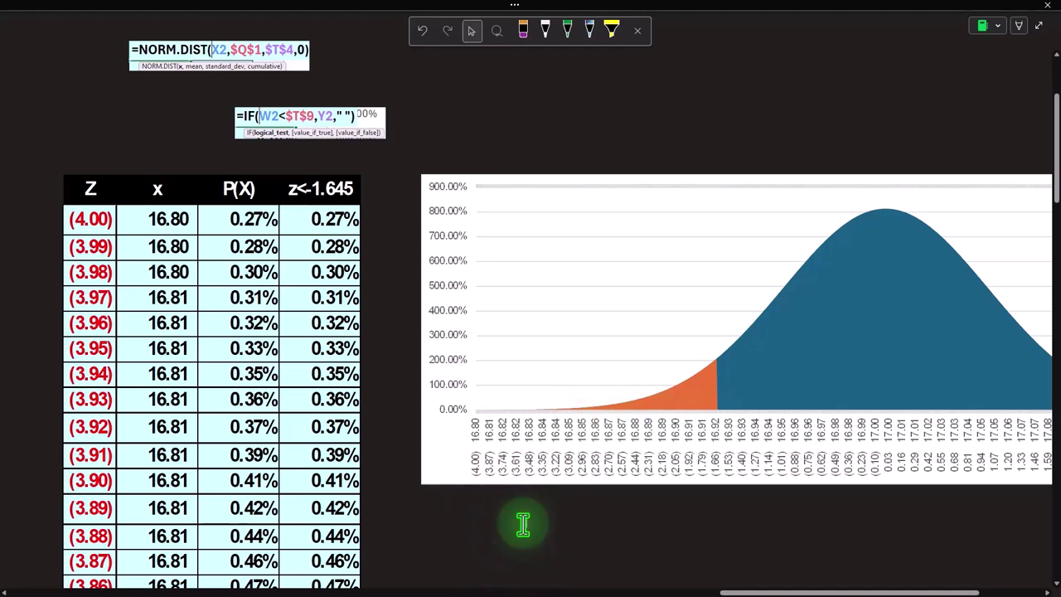
click(724, 587)
drag(736, 588, 671, 590)
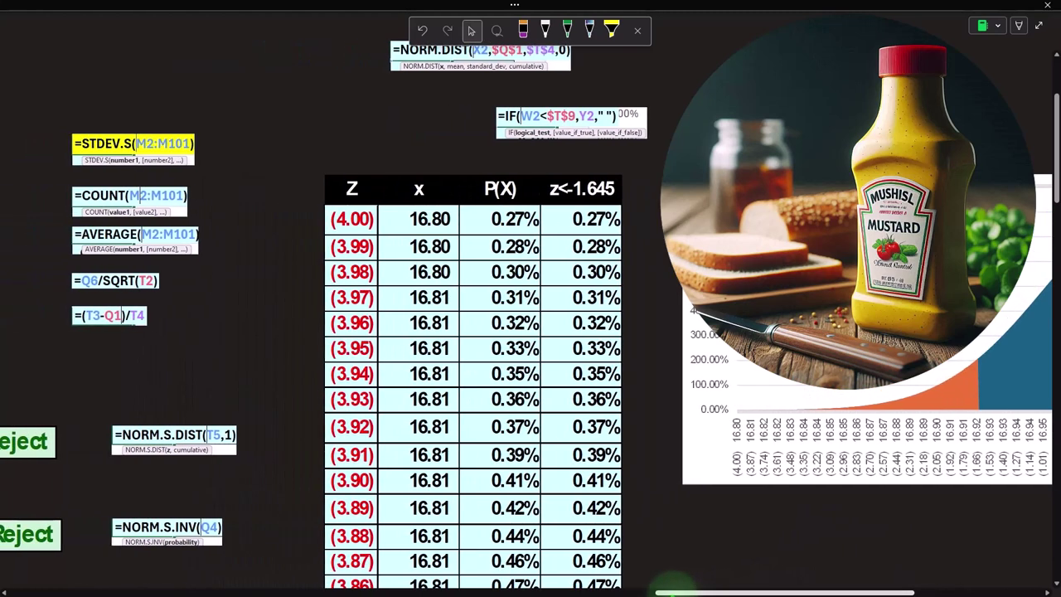